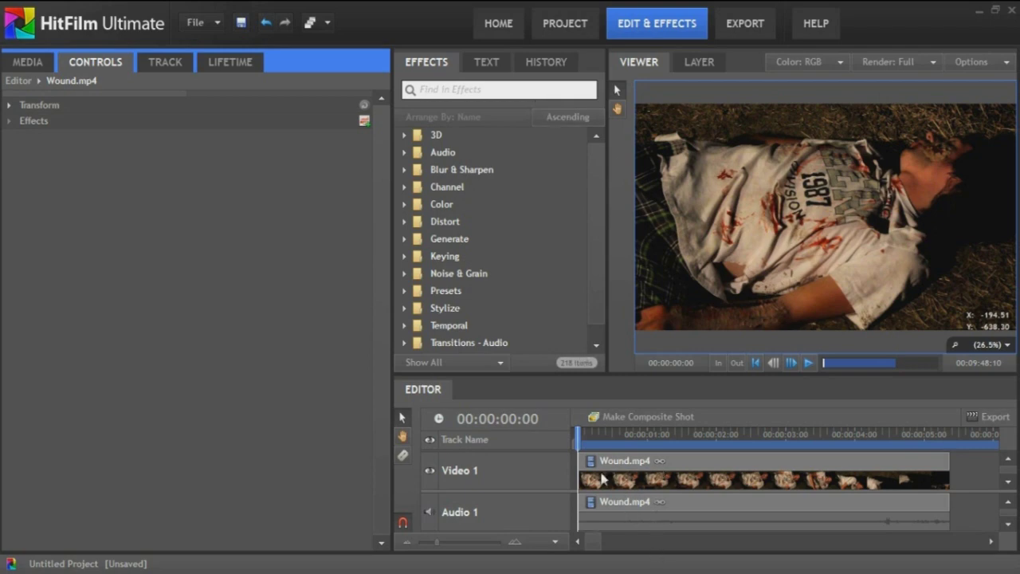
# Apply Hue, Saturation & Lightness from a 'sat' effects search and set Master Saturation to -50.
pyautogui.click(468, 88)
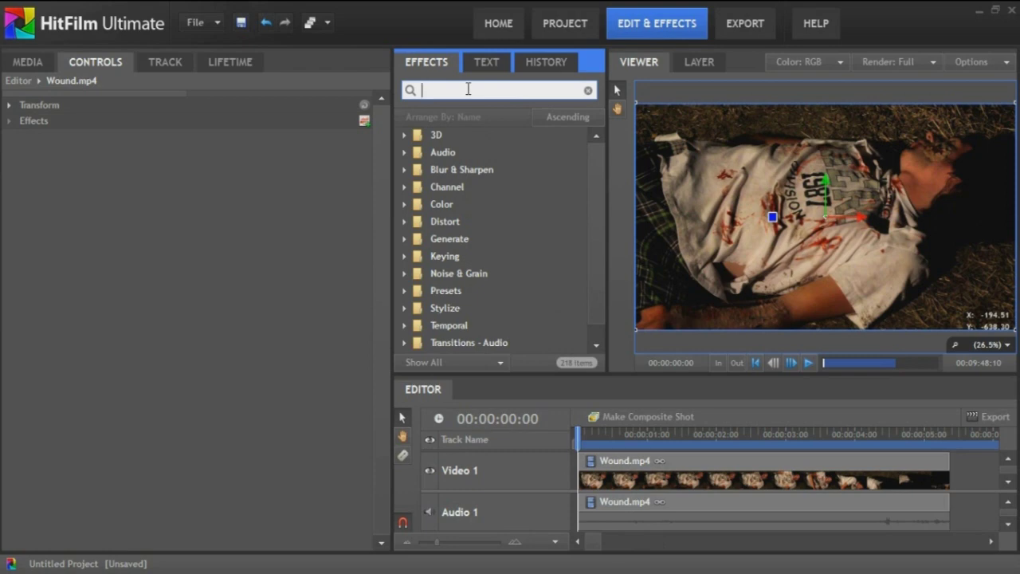
pyautogui.write('sat')
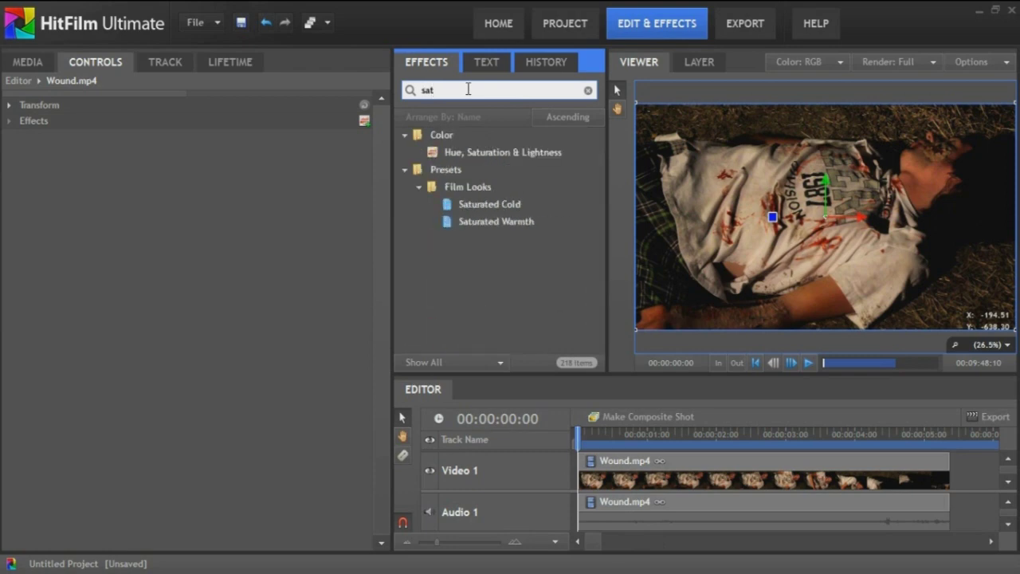
pyautogui.click(449, 152)
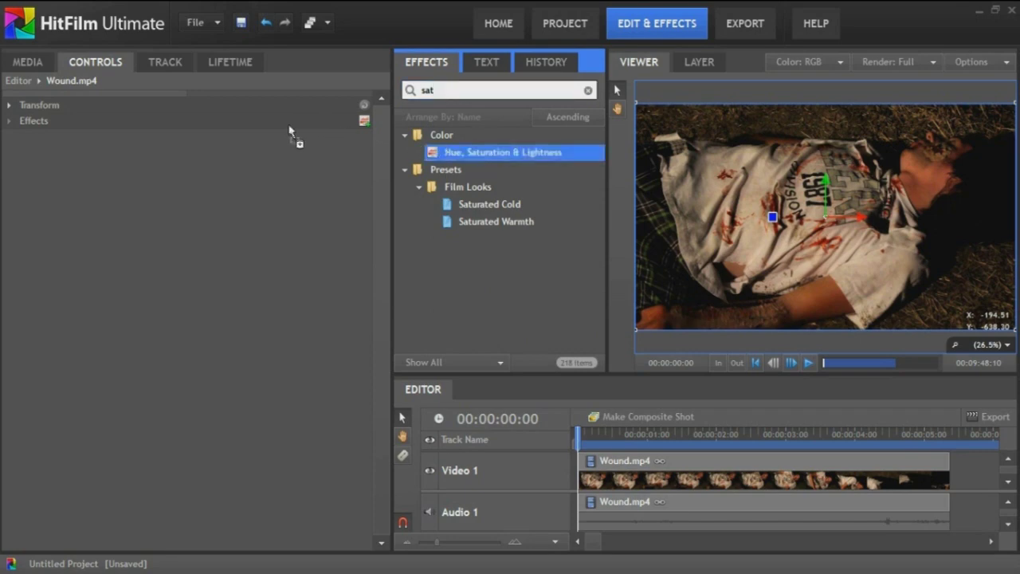
pyautogui.click(9, 121)
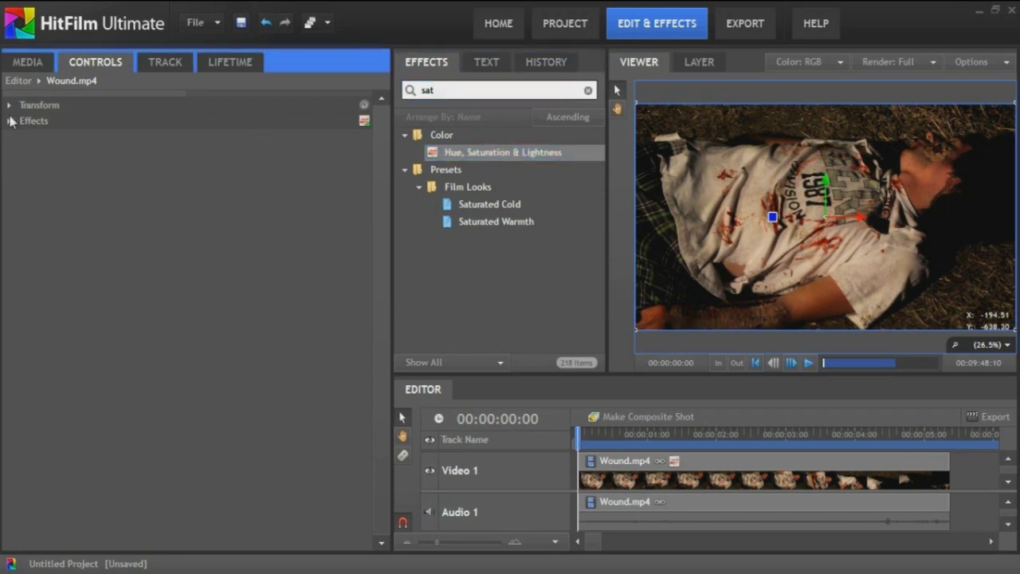
pyautogui.click(25, 137)
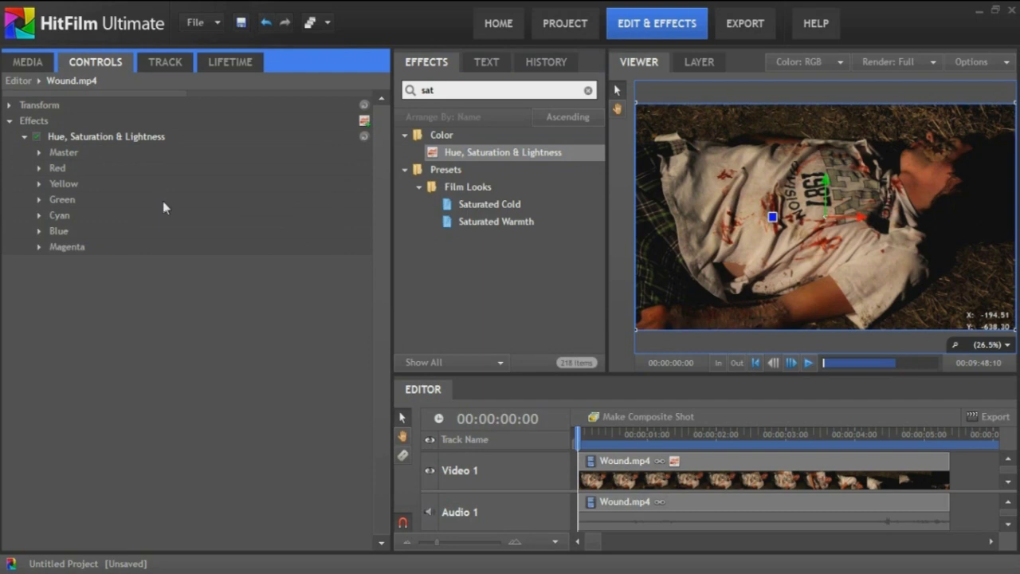
pyautogui.click(39, 153)
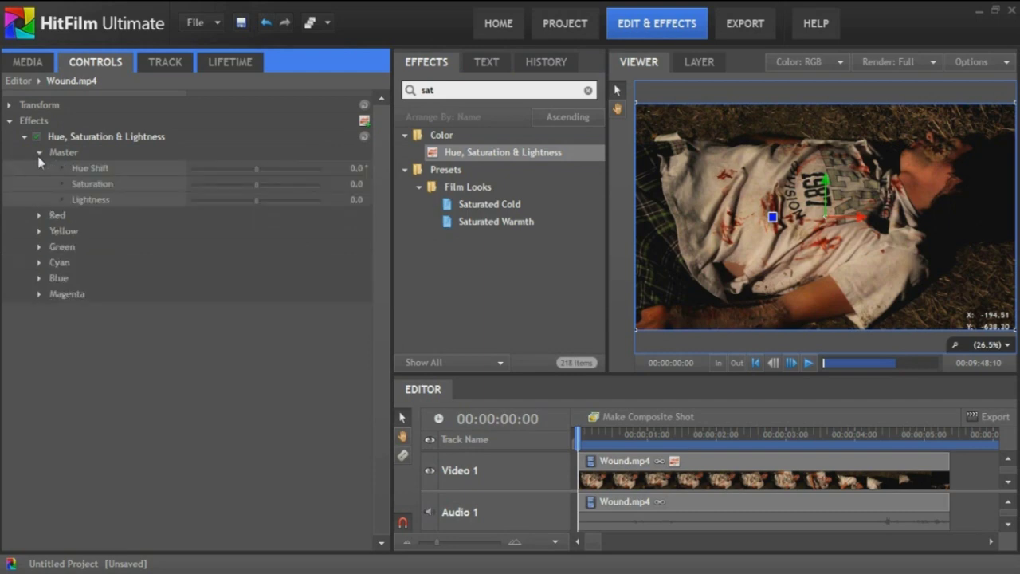
pyautogui.click(358, 186)
pyautogui.write('-5')
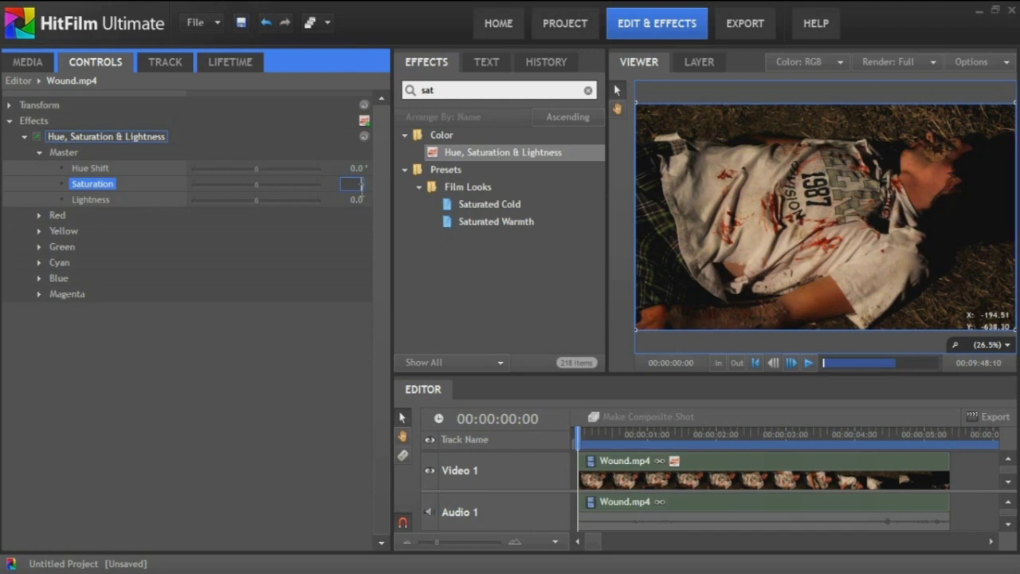
pyautogui.write('0')
pyautogui.press('Return')
# Disable the effect briefly to compare the desaturated clip with the original, then collapse its settings.
pyautogui.click(36, 138)
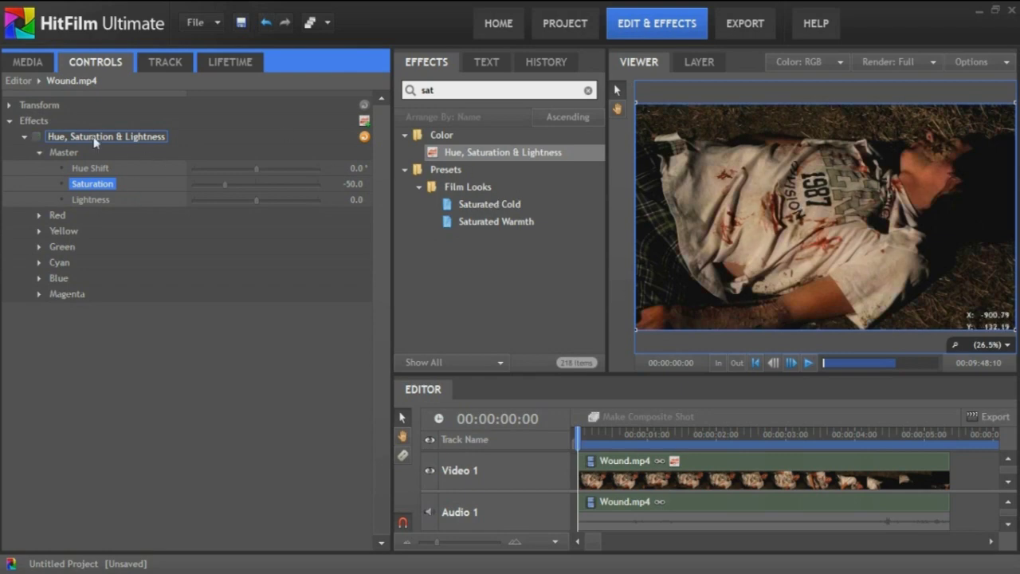
pyautogui.click(24, 137)
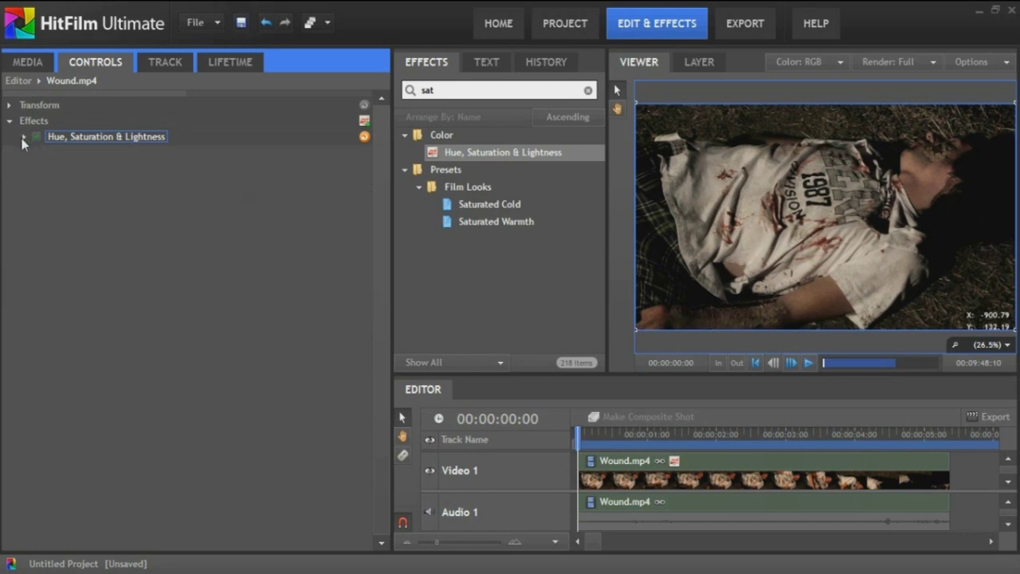
pyautogui.click(394, 102)
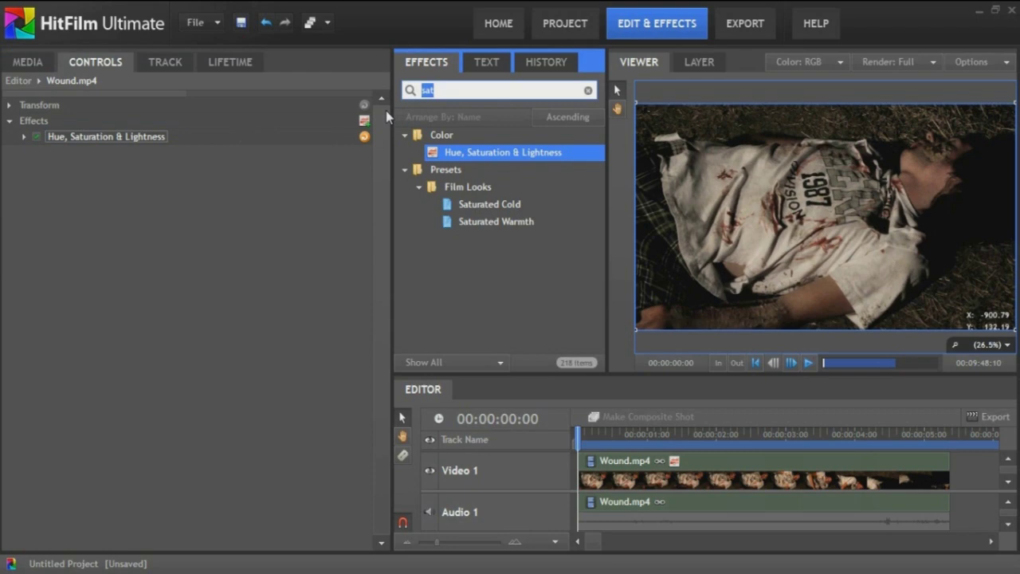
# Apply Color Temperature from a 'tem' search, enter 5000, then scrub Temperature to about 3900 K.
pyautogui.write('tem')
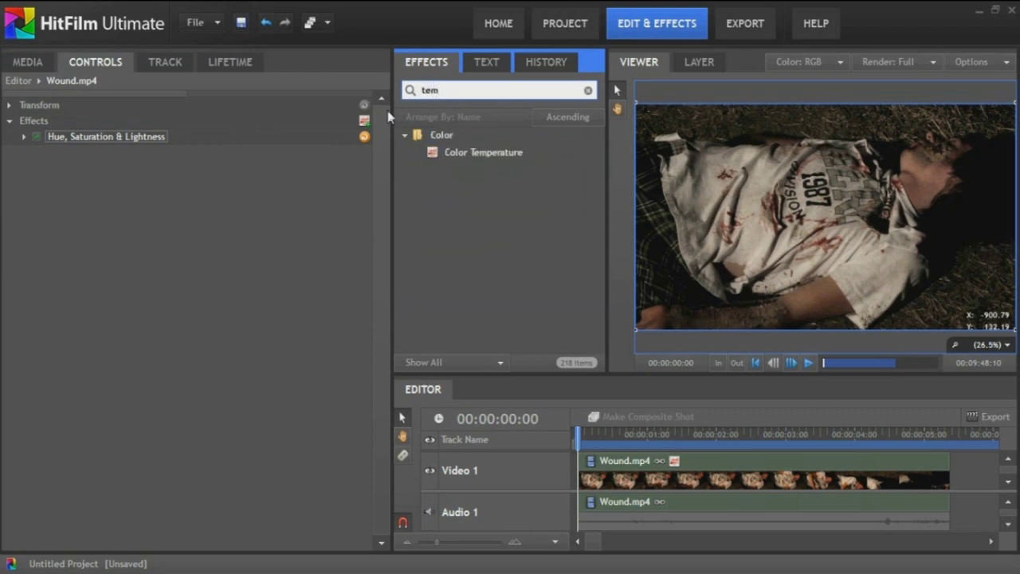
pyautogui.moveTo(466, 157); pyautogui.dragTo(247, 151)
pyautogui.click(22, 151)
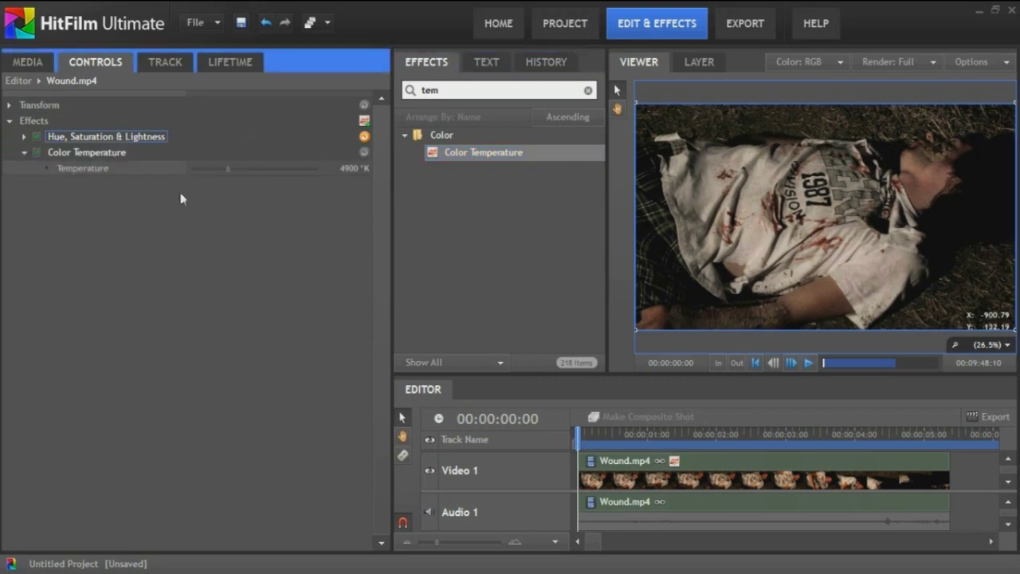
pyautogui.click(348, 169)
pyautogui.write('5000')
pyautogui.press('Return')
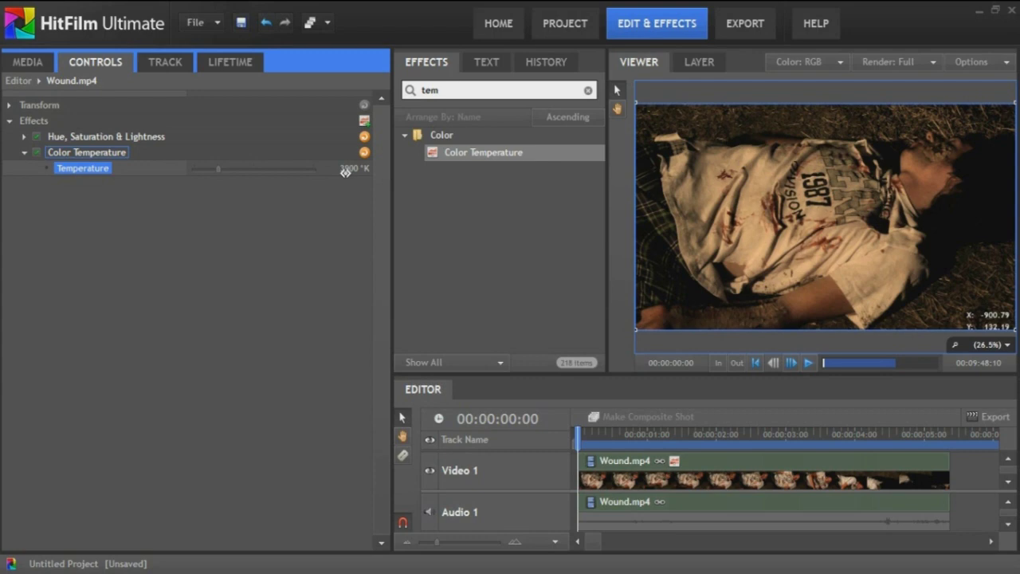
pyautogui.moveTo(345, 172)
pyautogui.mouseDown()
pyautogui.moveTo(297, 174)
pyautogui.moveTo(351, 177)
pyautogui.mouseUp()
pyautogui.click(27, 153)
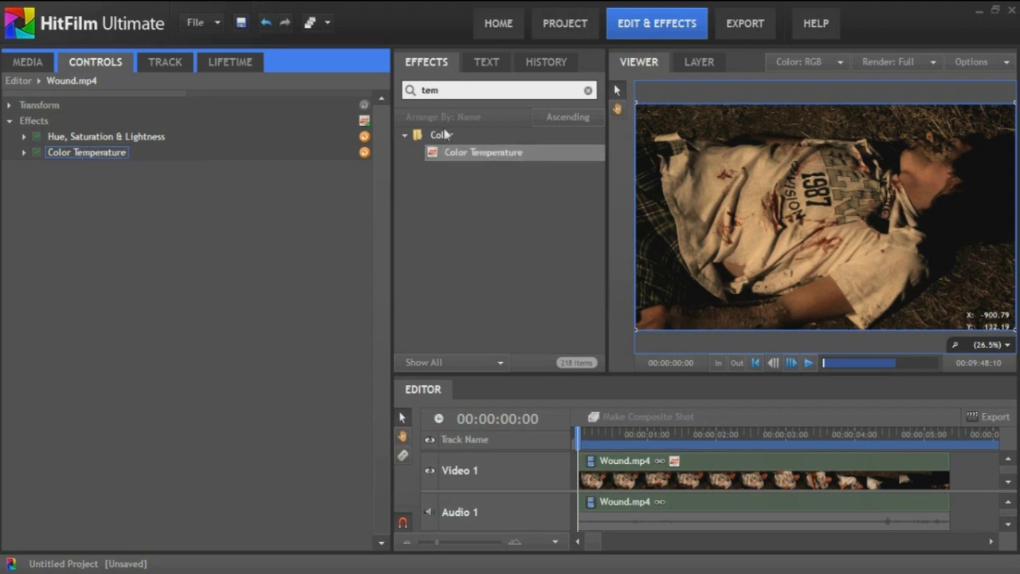
pyautogui.click(396, 104)
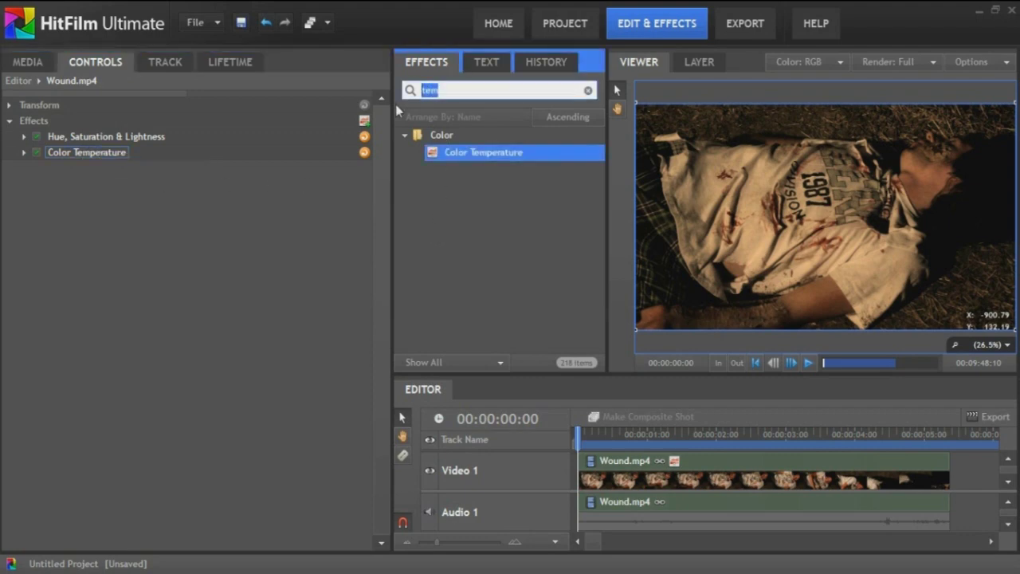
# Apply Brightness & Contrast from a 'brig' search, enter Contrast 20, then scrub it up to 46.
pyautogui.write('brig')
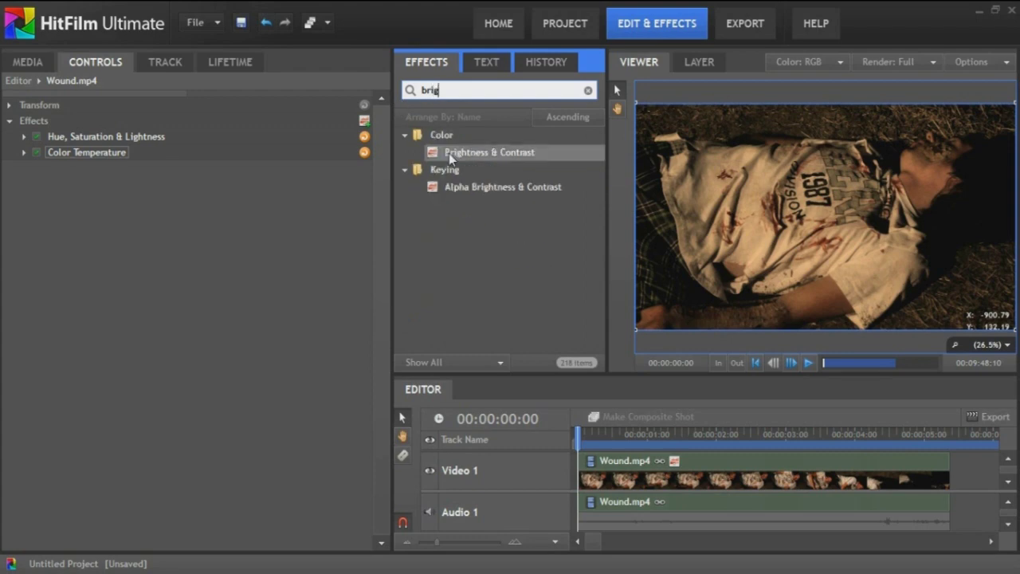
pyautogui.moveTo(448, 154); pyautogui.dragTo(269, 166)
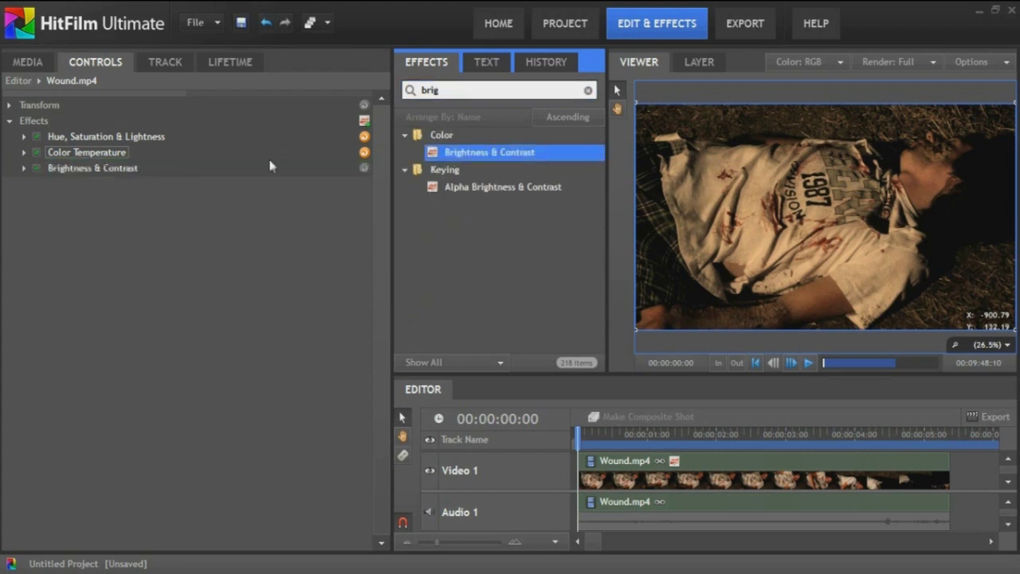
pyautogui.click(23, 169)
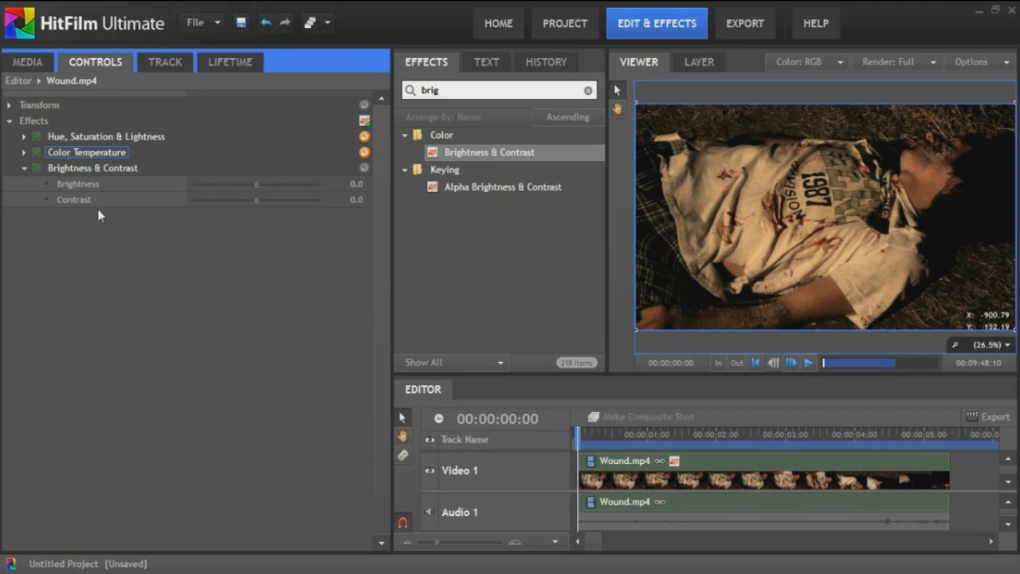
pyautogui.click(361, 200)
pyautogui.write('20')
pyautogui.press('Return')
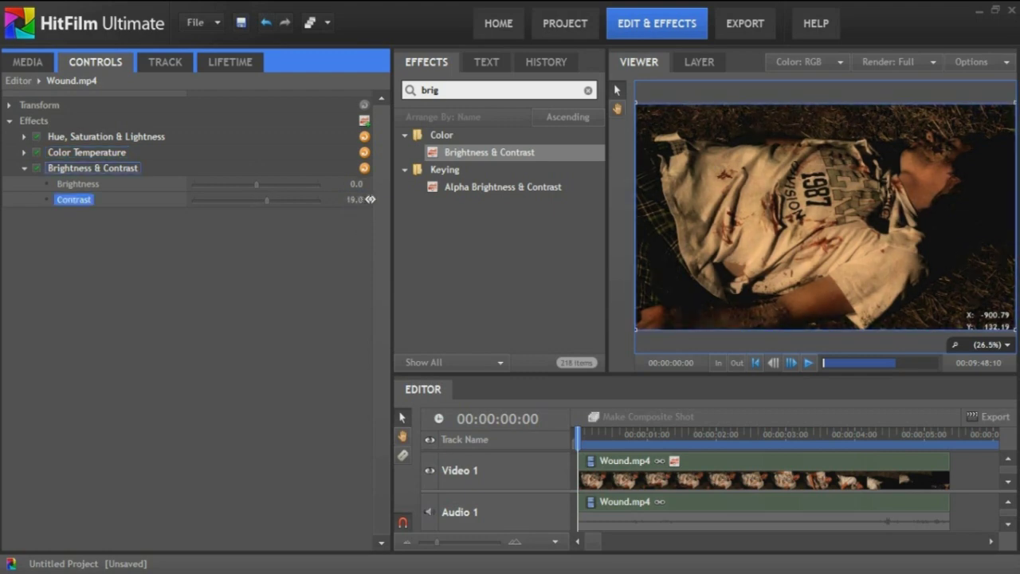
pyautogui.moveTo(370, 199)
pyautogui.mouseDown()
pyautogui.moveTo(349, 202)
pyautogui.moveTo(388, 215)
pyautogui.moveTo(352, 204)
pyautogui.mouseUp()
pyautogui.click(25, 167)
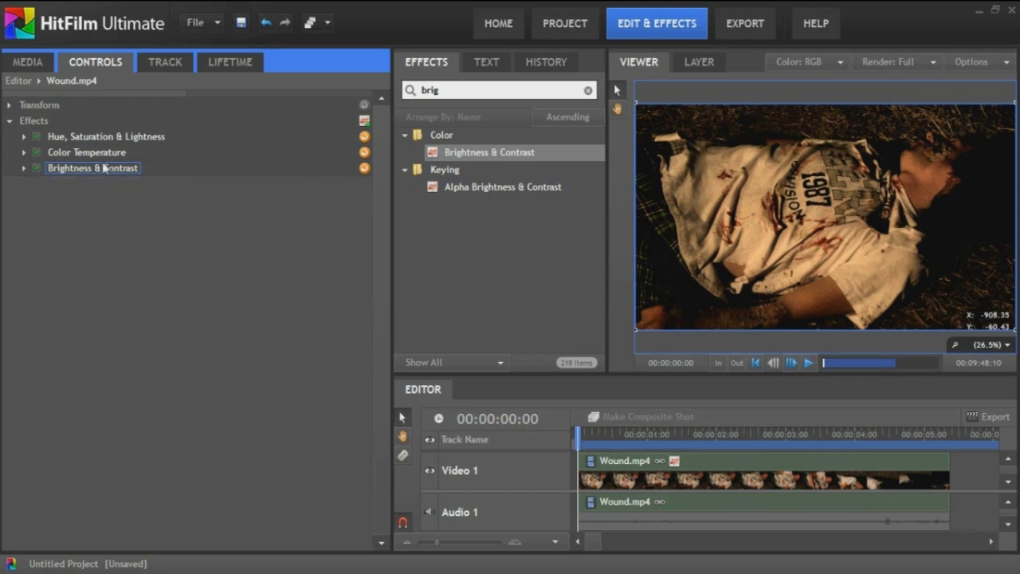
pyautogui.moveTo(454, 90); pyautogui.dragTo(401, 102)
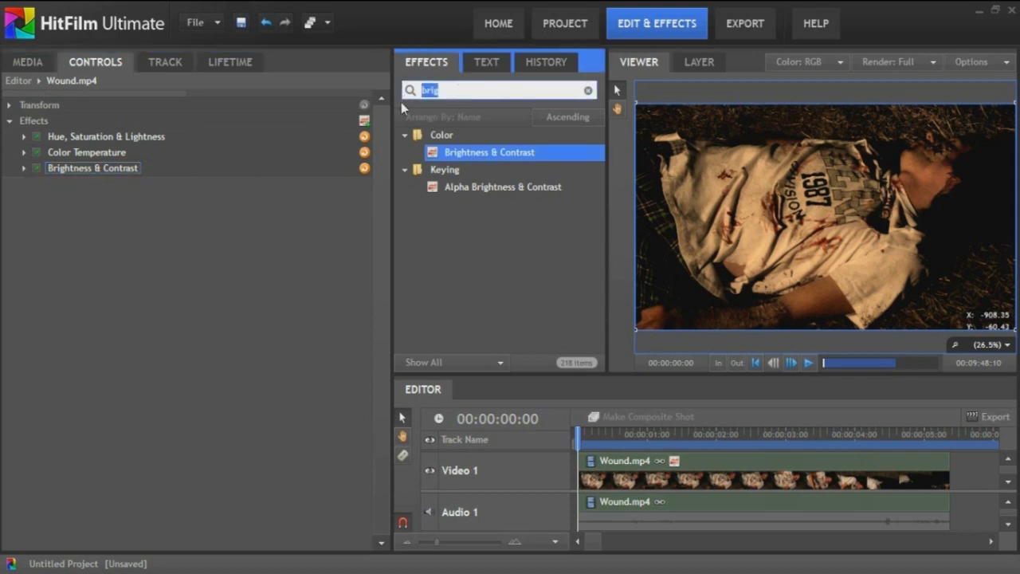
# Apply Film Damage from a 'film' search and uncheck its Grain component.
pyautogui.write('film')
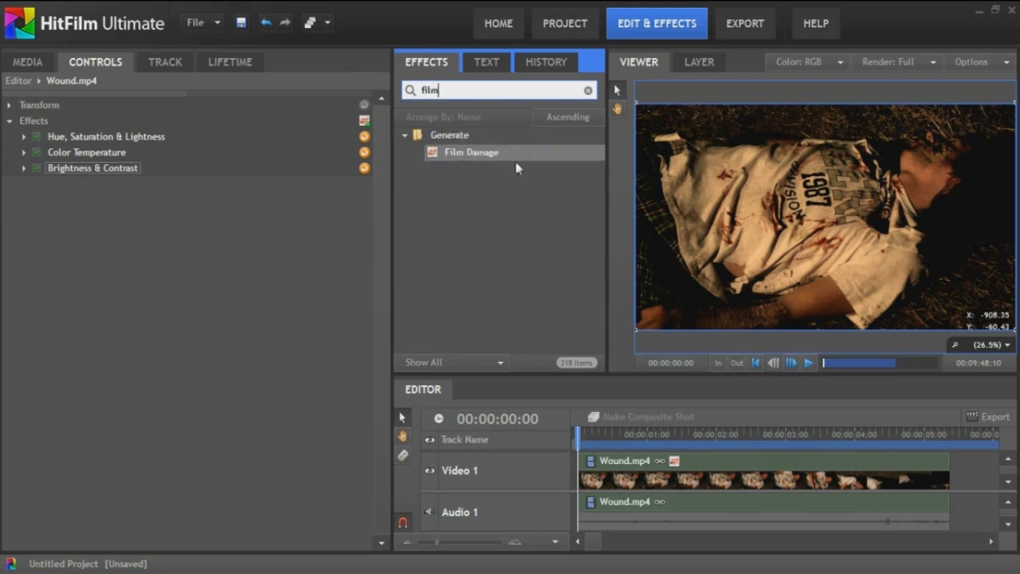
pyautogui.moveTo(472, 155); pyautogui.dragTo(283, 183)
pyautogui.click(24, 184)
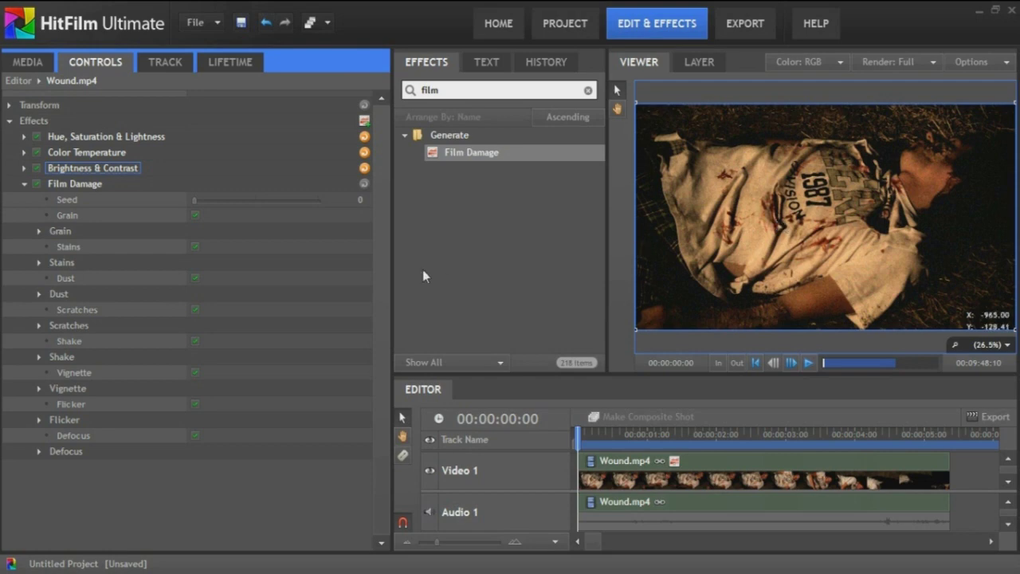
pyautogui.click(196, 216)
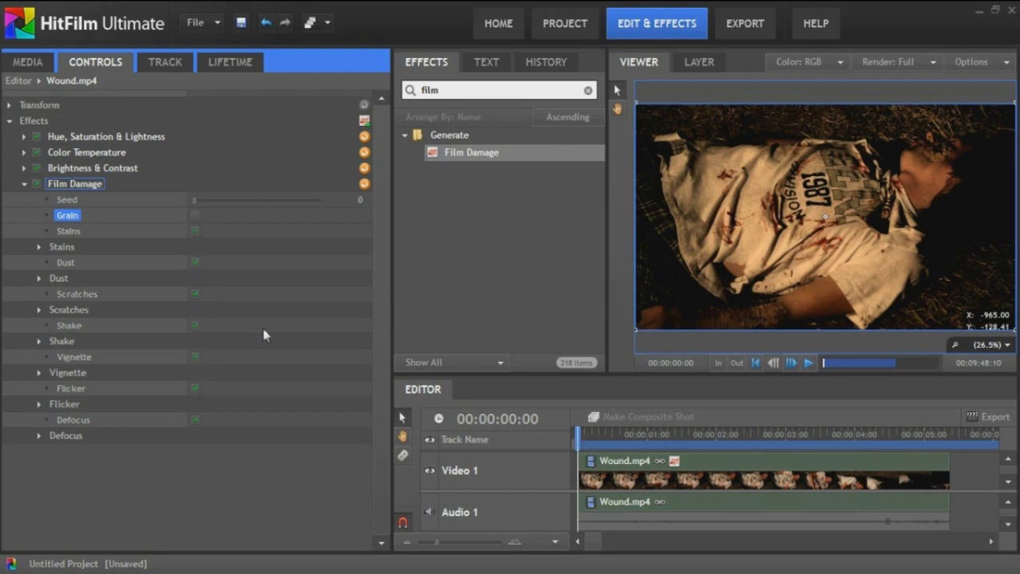
# Scrub through the clip to preview the Film Damage look, then return to the first frame.
pyautogui.moveTo(636, 438); pyautogui.dragTo(676, 444)
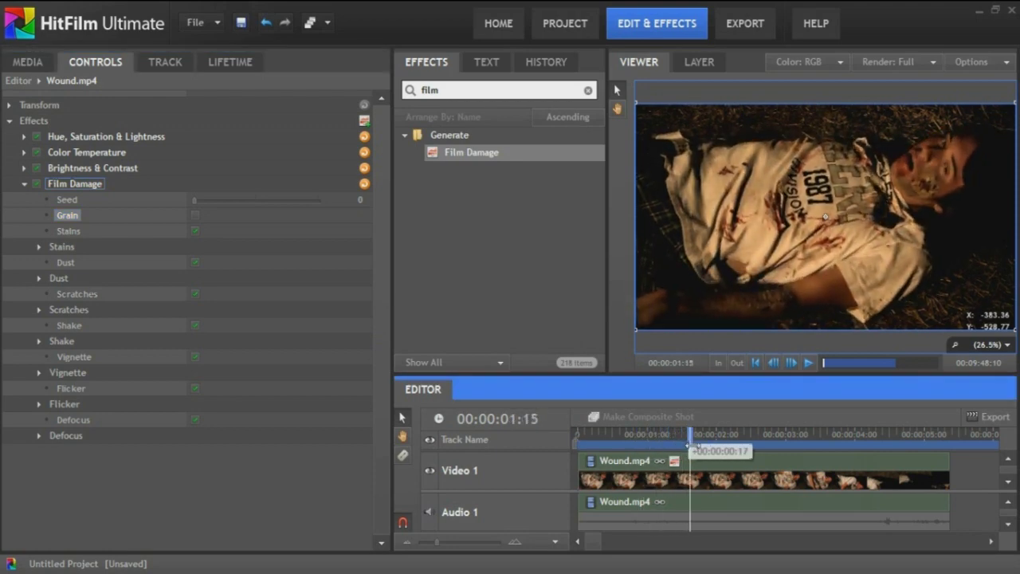
pyautogui.moveTo(691, 438); pyautogui.dragTo(792, 436)
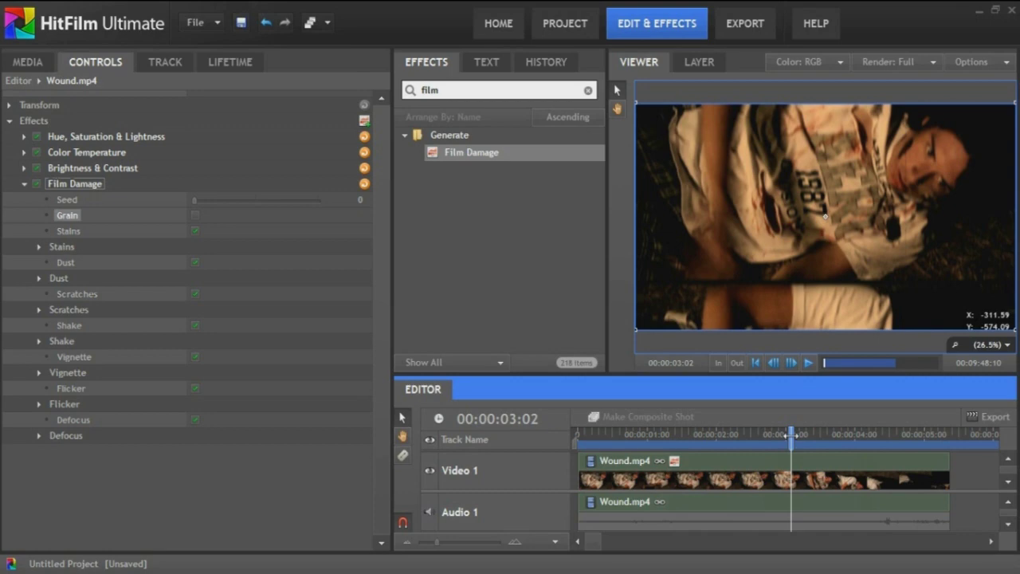
pyautogui.press('Home')
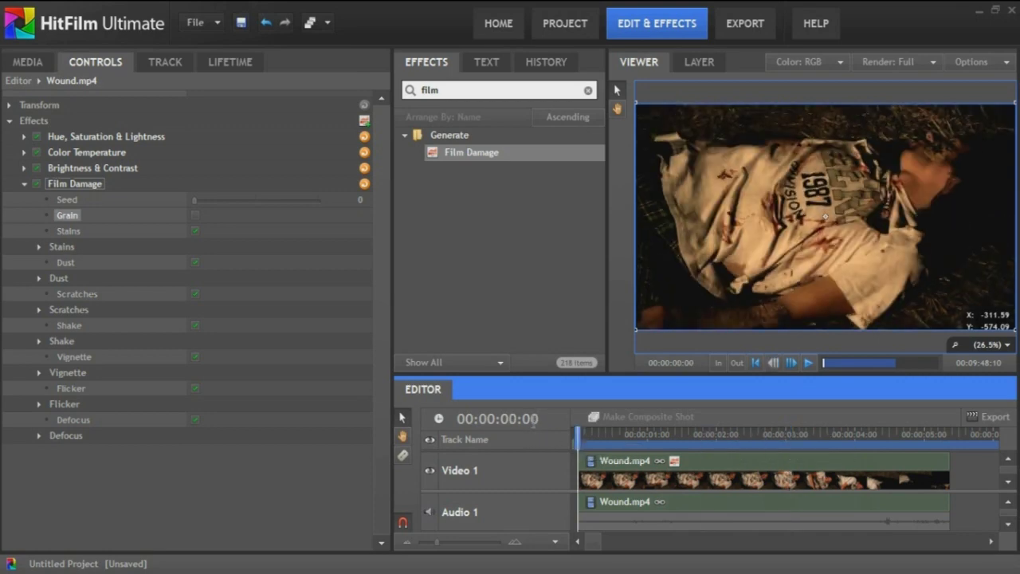
# Switch off Film Damage's Shake and set its Frequency to 1.5.
pyautogui.click(195, 326)
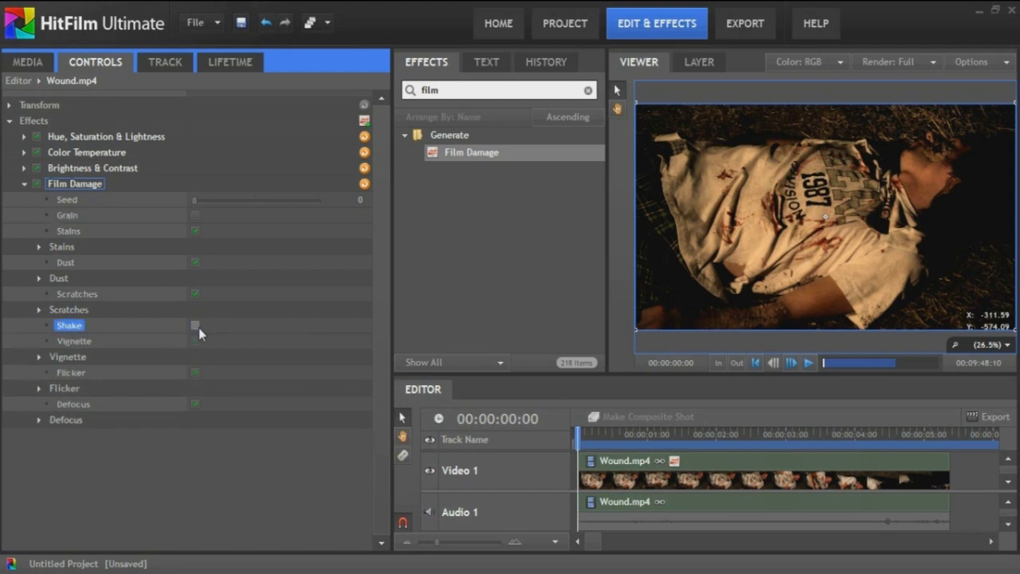
pyautogui.click(40, 420)
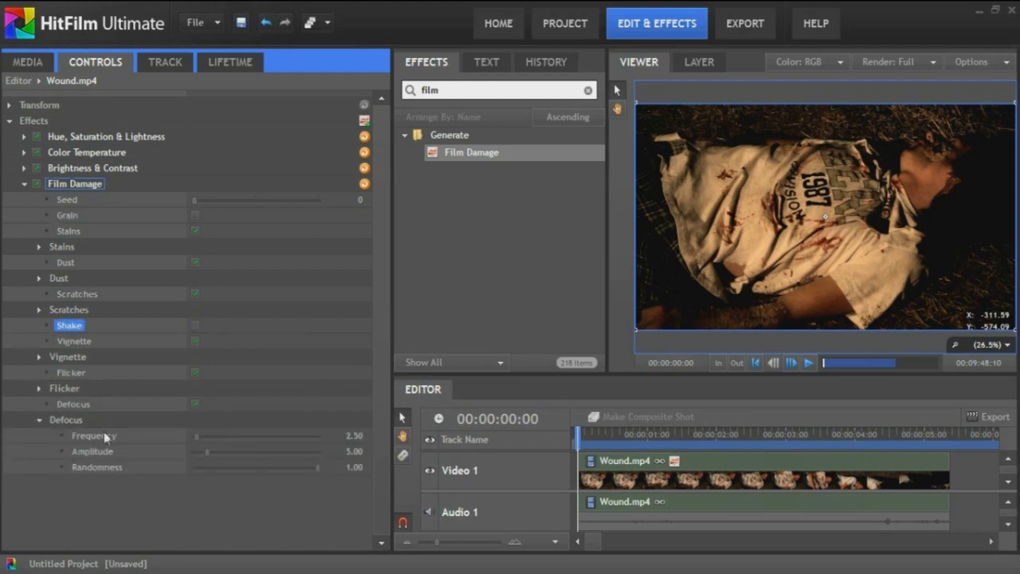
pyautogui.click(352, 439)
pyautogui.write('1.5')
pyautogui.press('Return')
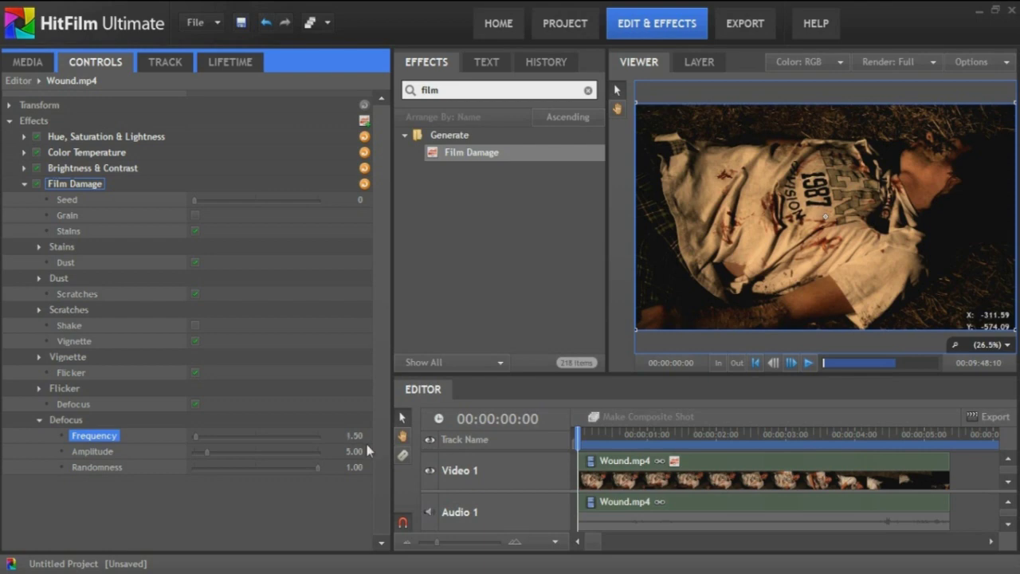
# Play the clip to preview the adjusted damage, then bring the playhead back to the start.
pyautogui.click(813, 370)
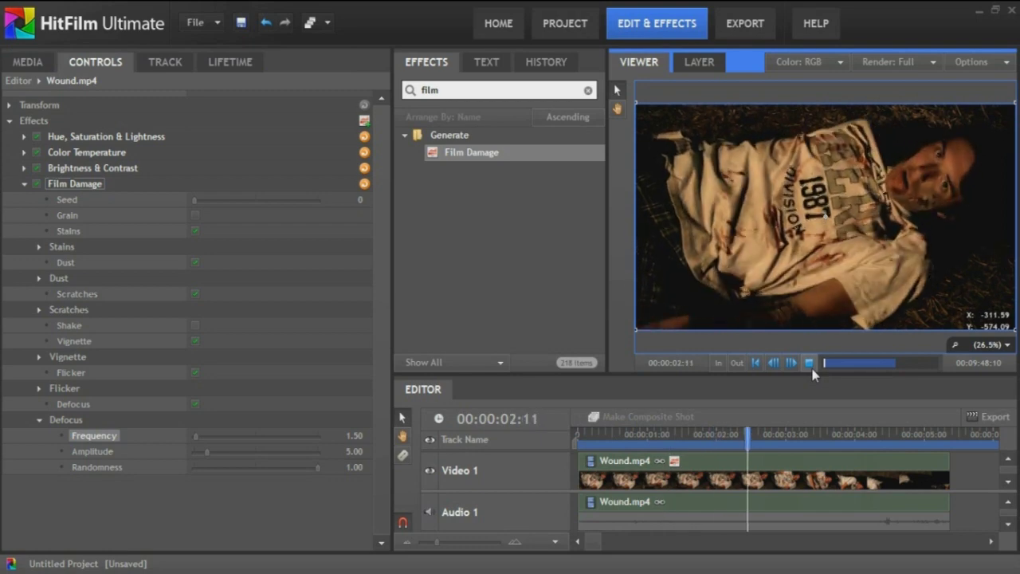
pyautogui.click(813, 370)
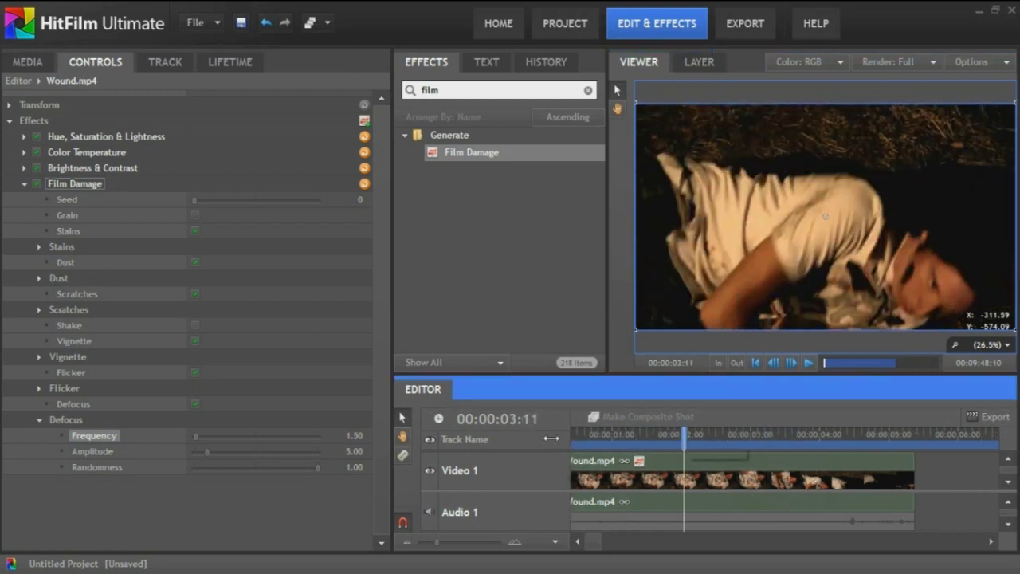
pyautogui.moveTo(557, 439); pyautogui.dragTo(518, 441)
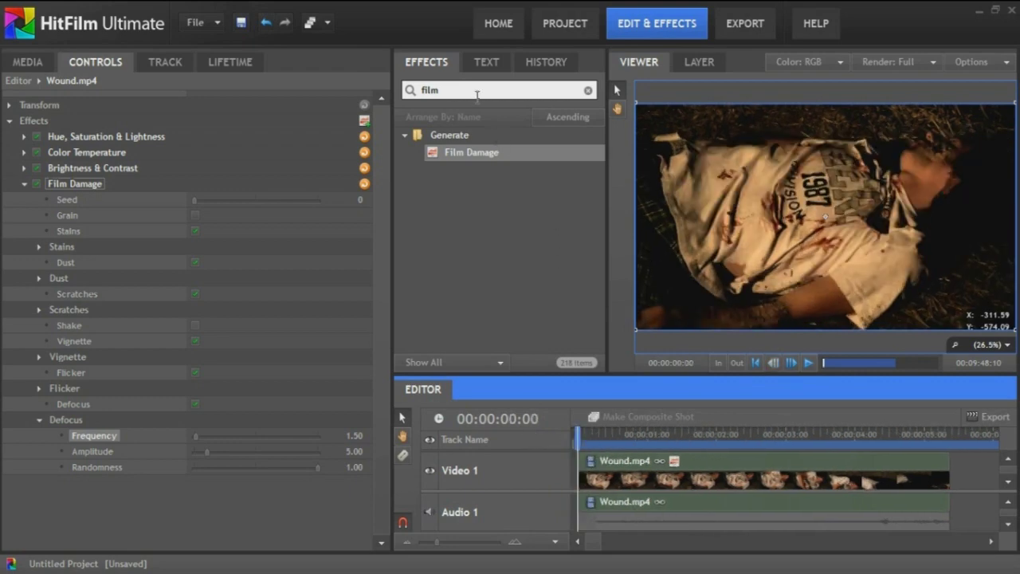
pyautogui.moveTo(476, 91); pyautogui.dragTo(401, 112)
# Add Flicker below Film Damage from a 'fli' effects search.
pyautogui.press('BackSpace')
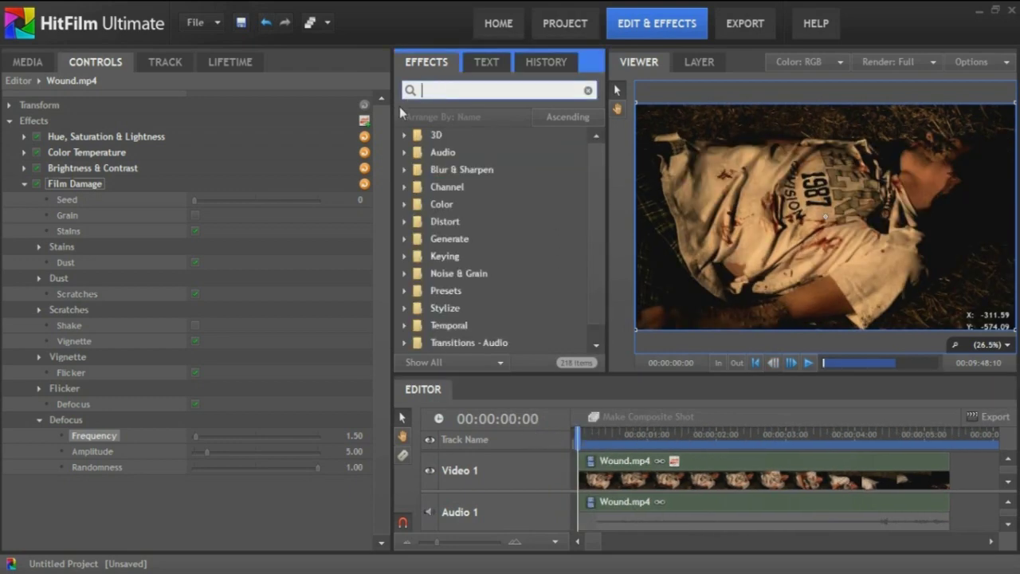
pyautogui.click(24, 185)
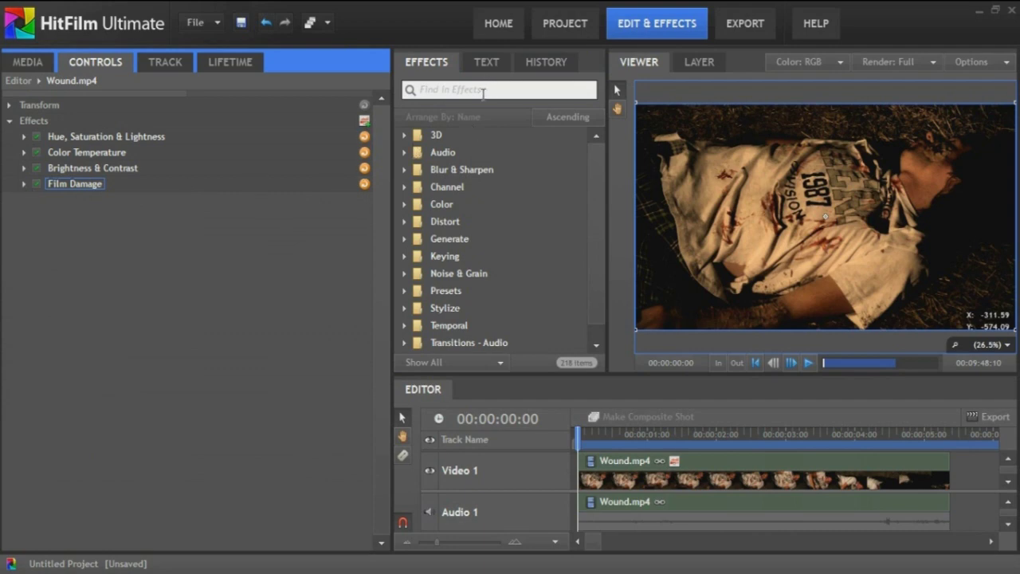
pyautogui.click(482, 93)
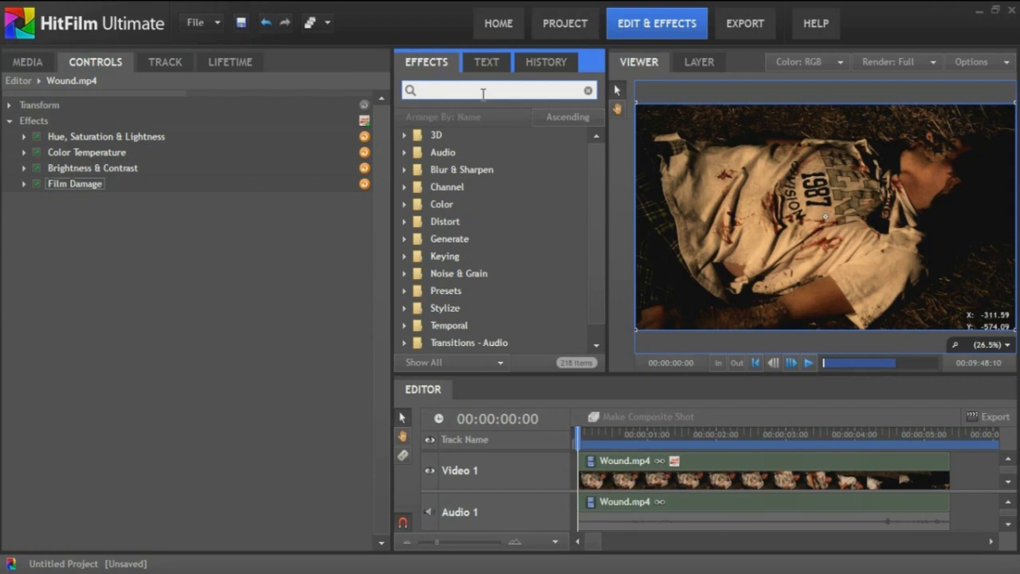
pyautogui.write('f')
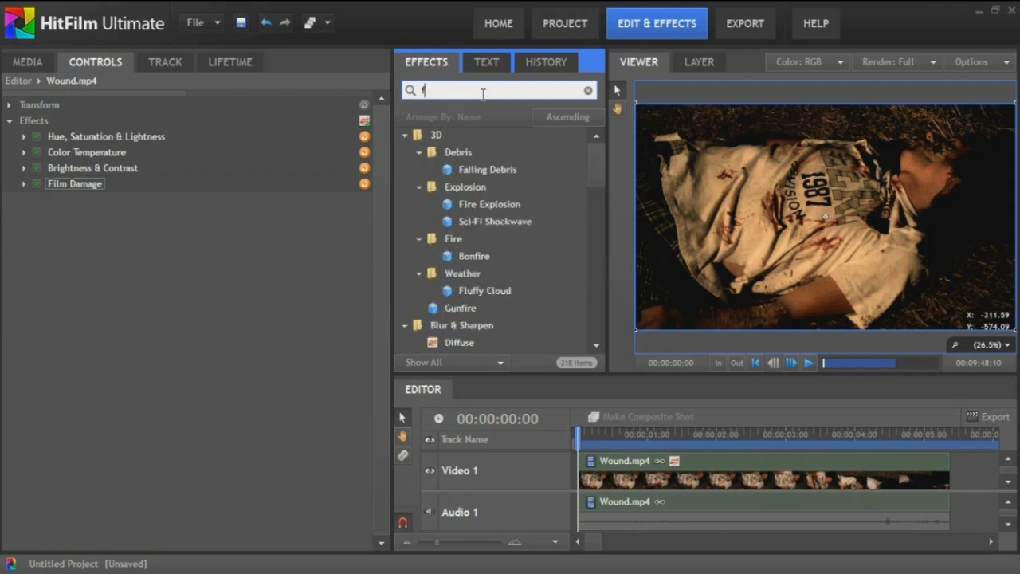
pyautogui.write('li')
pyautogui.moveTo(459, 152); pyautogui.dragTo(285, 194)
pyautogui.moveTo(510, 153); pyautogui.dragTo(336, 197)
# Set the Flicker effect's Brightness to 1.35.
pyautogui.click(24, 199)
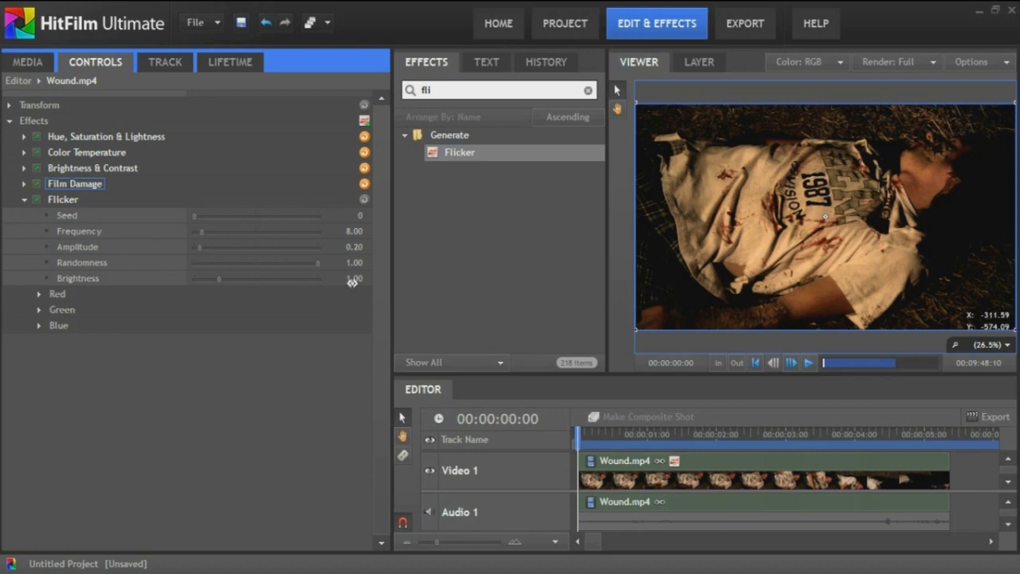
pyautogui.click(354, 280)
pyautogui.write('1.35')
pyautogui.press('Return')
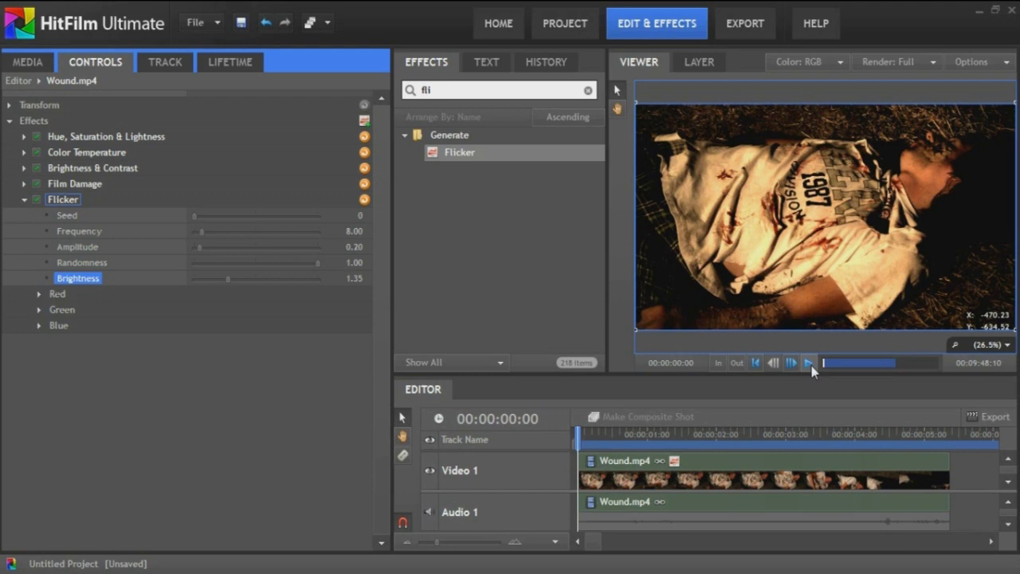
# Play the clip to preview the flicker, then jump back to the first frame.
pyautogui.click(809, 363)
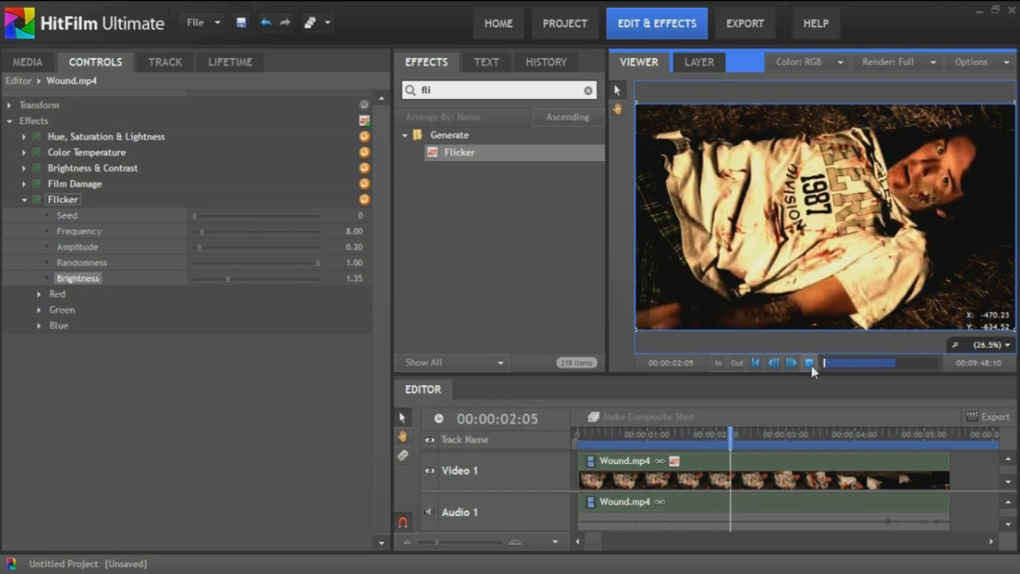
pyautogui.click(809, 363)
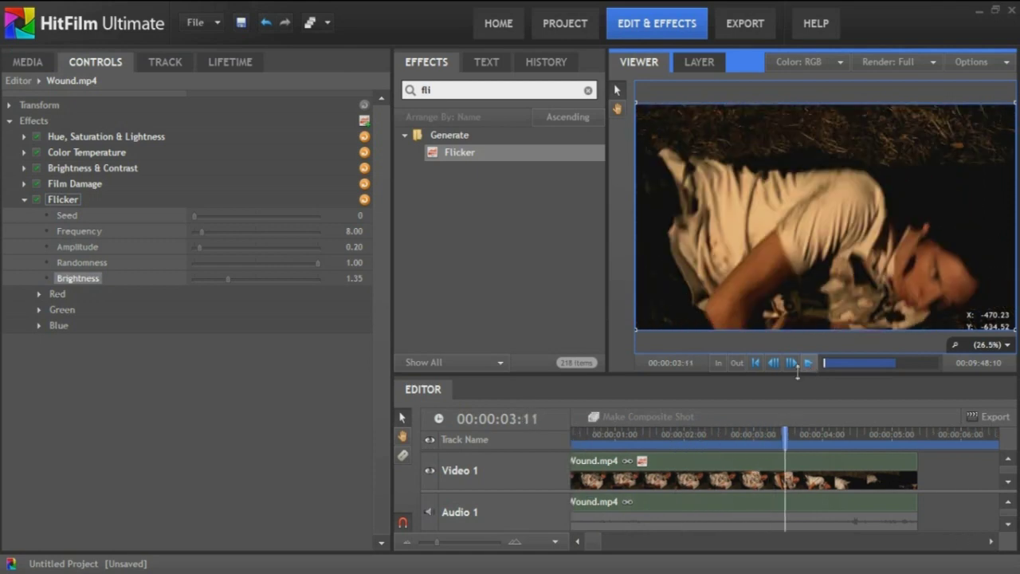
pyautogui.click(640, 443)
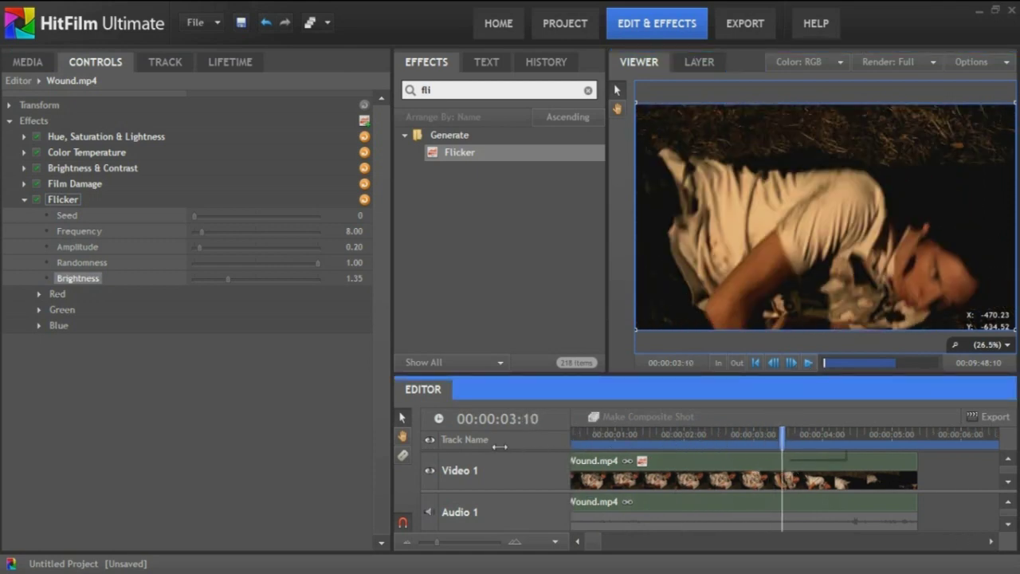
pyautogui.press('Home')
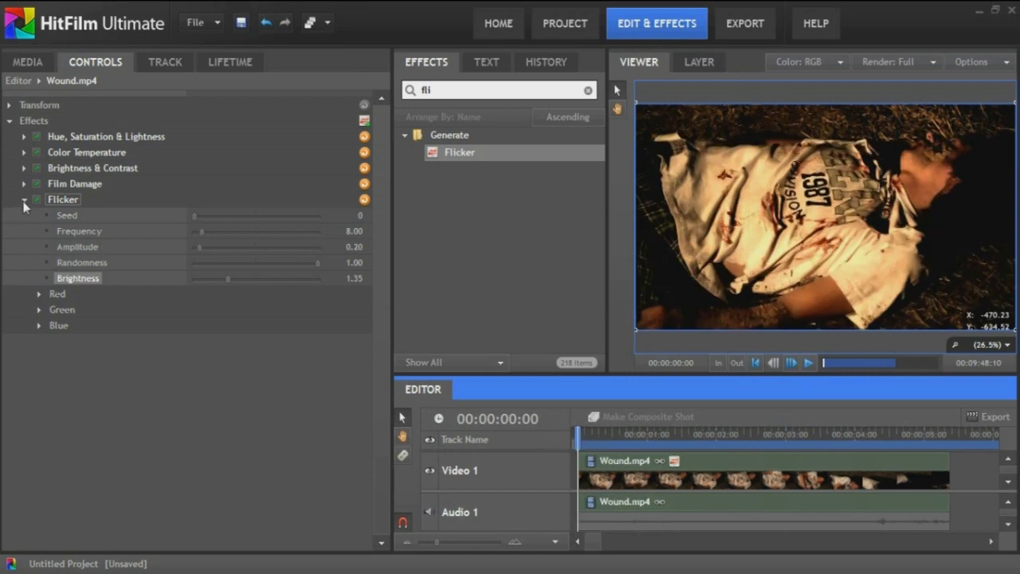
# Scrub Color Temperature down from 3902 to 3601 K and play the clip to check the warmth.
pyautogui.click(29, 200)
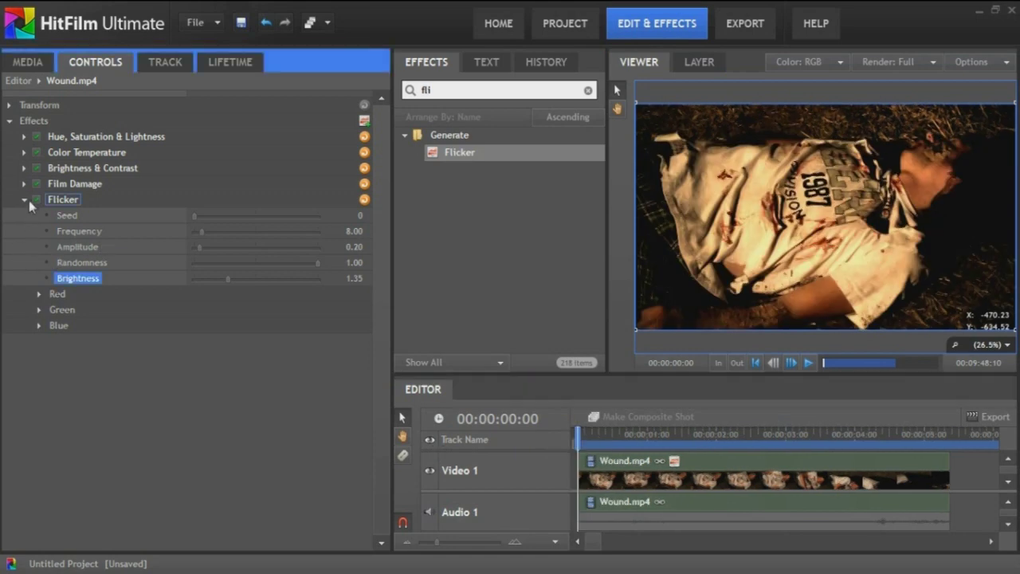
pyautogui.click(25, 152)
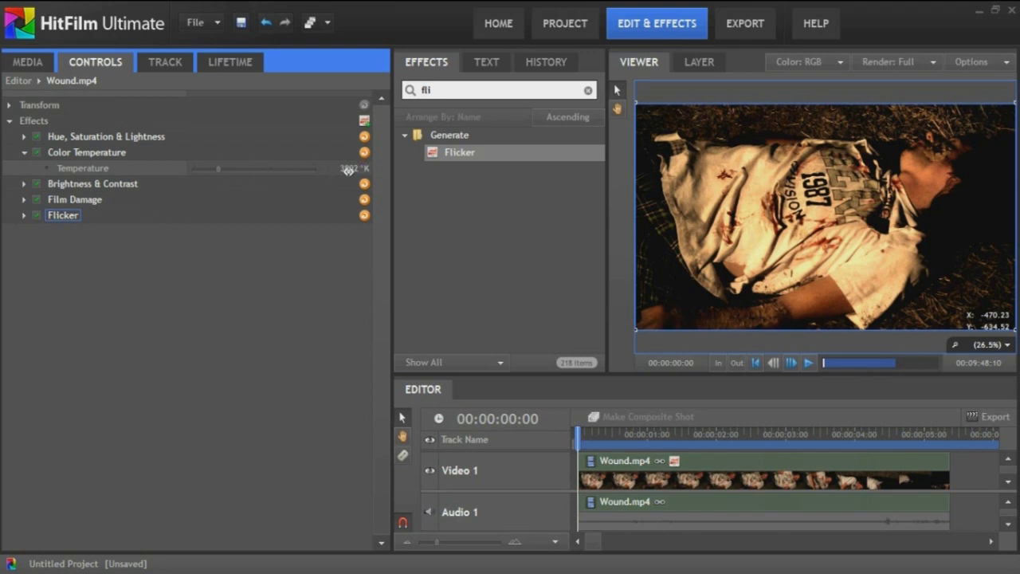
pyautogui.moveTo(346, 168); pyautogui.dragTo(128, 182)
pyautogui.click(808, 363)
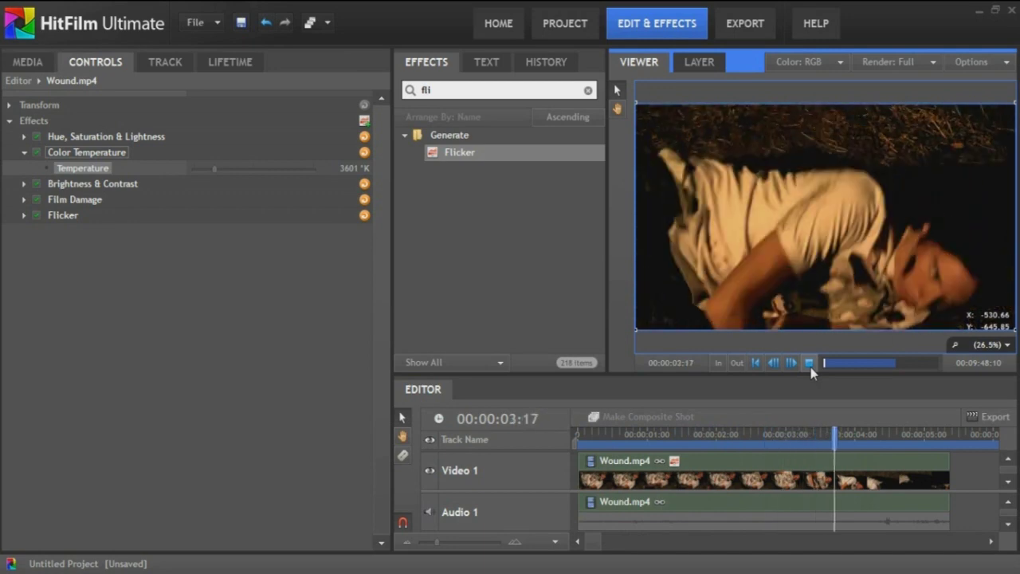
pyautogui.click(808, 362)
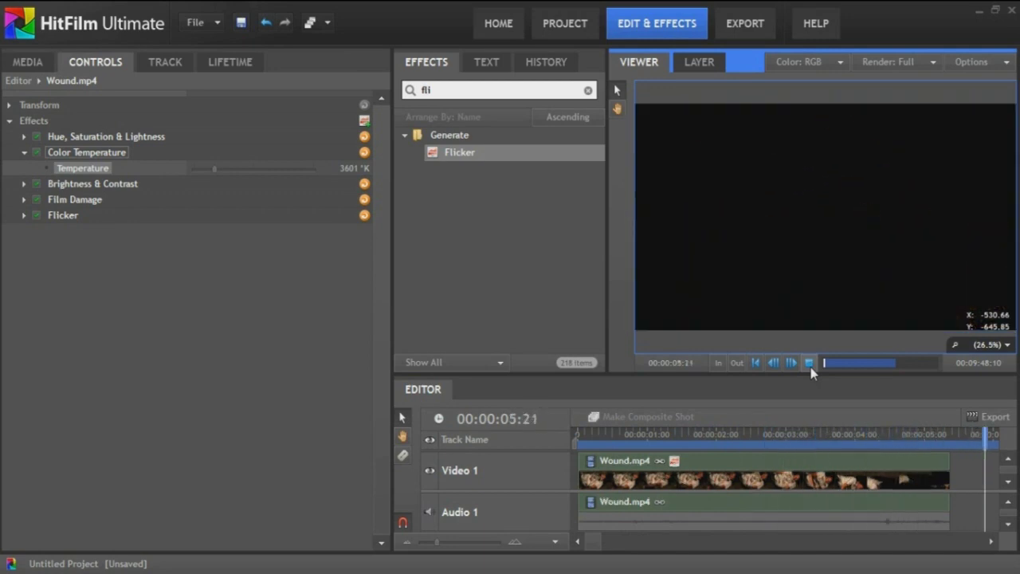
pyautogui.moveTo(785, 437); pyautogui.dragTo(237, 425)
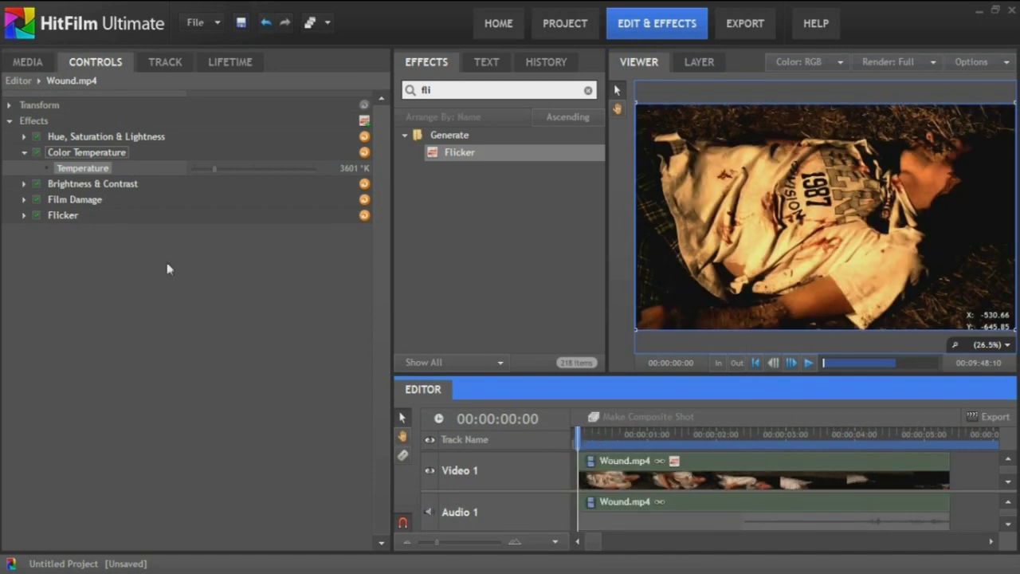
pyautogui.click(25, 153)
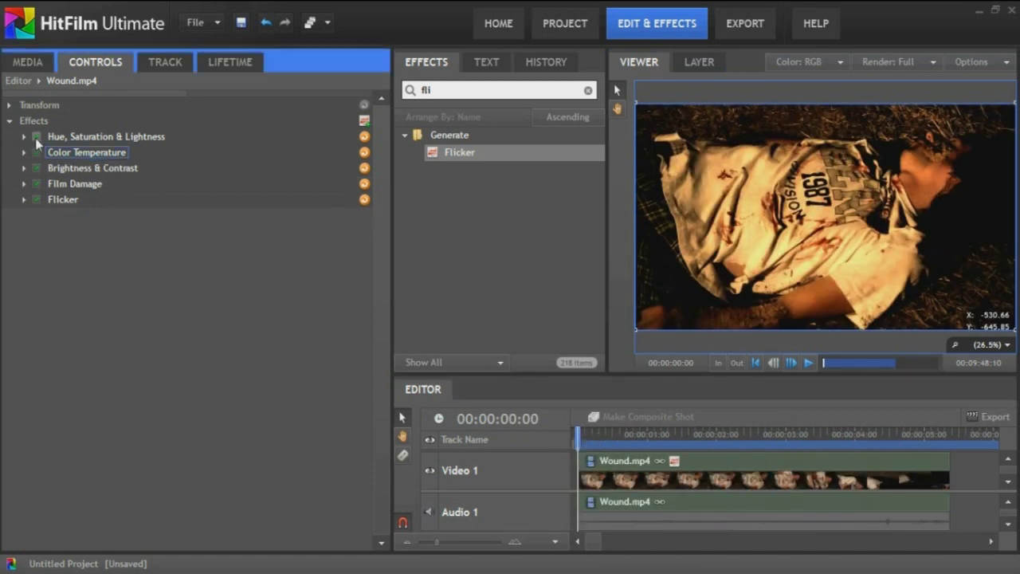
# Uncheck the Hue/Saturation, Color Temperature, Film Damage and Flicker effect checkboxes.
pyautogui.click(36, 152)
pyautogui.click(36, 168)
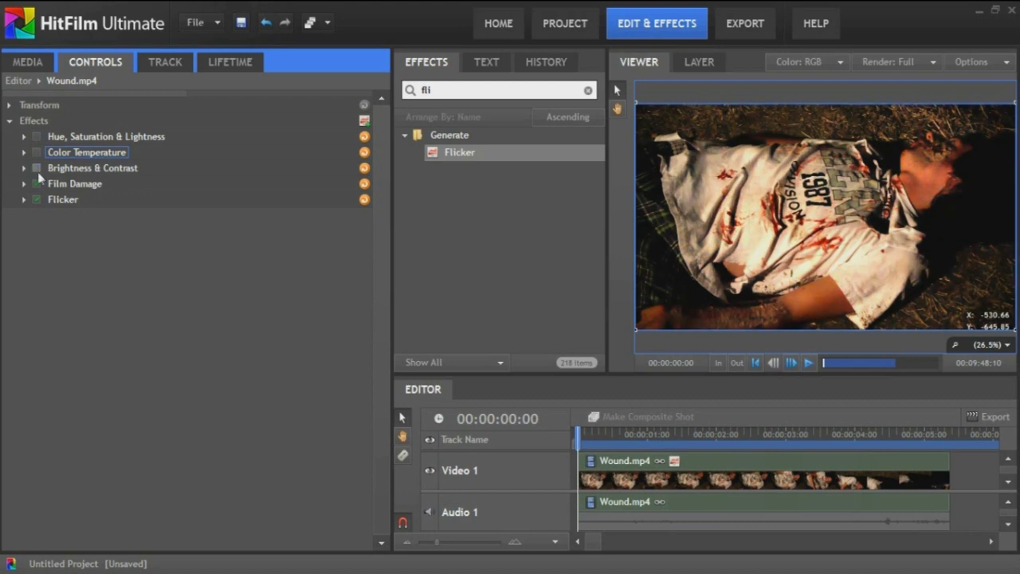
pyautogui.click(36, 183)
pyautogui.click(36, 199)
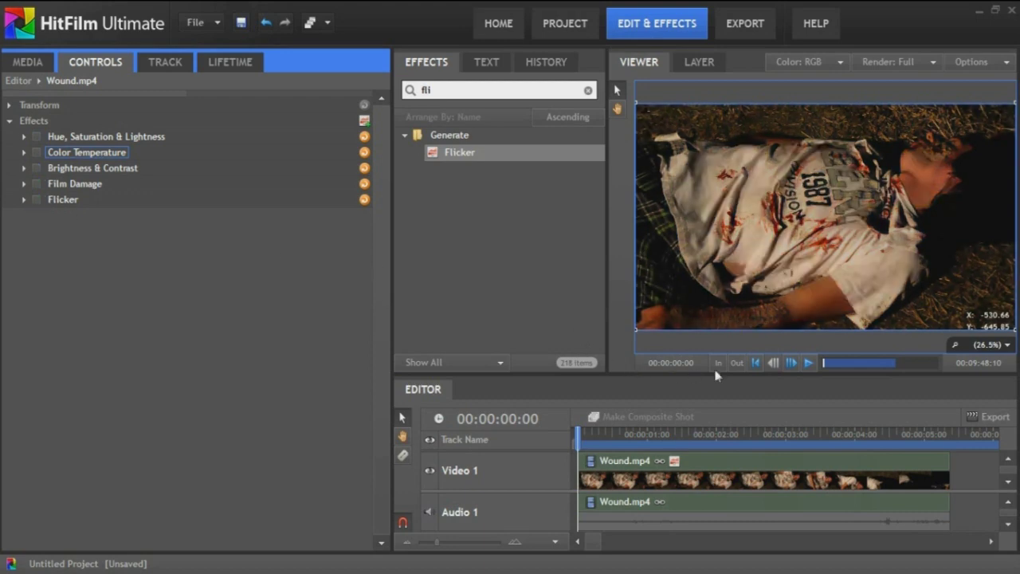
# Play the ungraded clip for comparison, then return the playhead to the first frame.
pyautogui.click(807, 364)
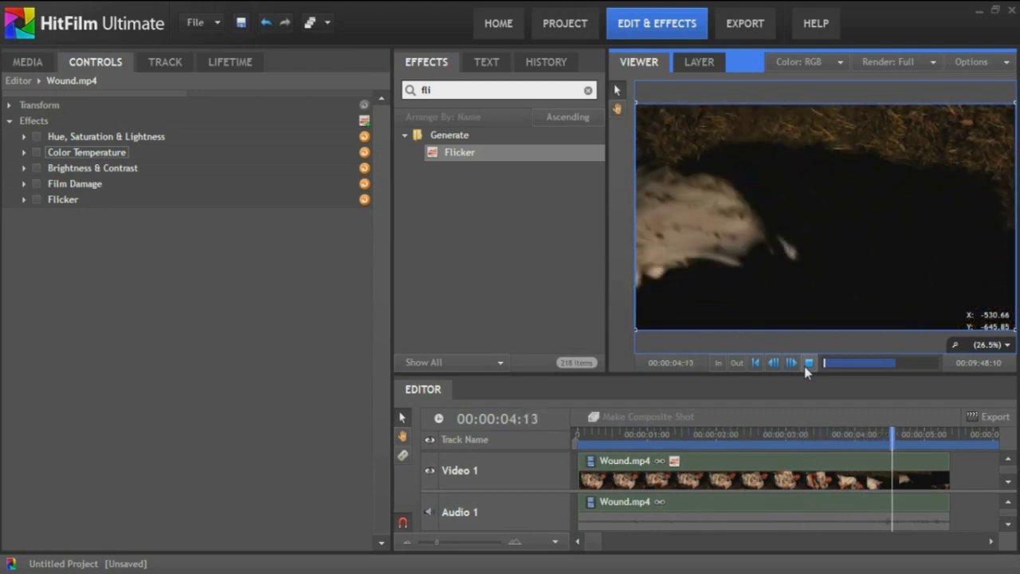
pyautogui.click(807, 364)
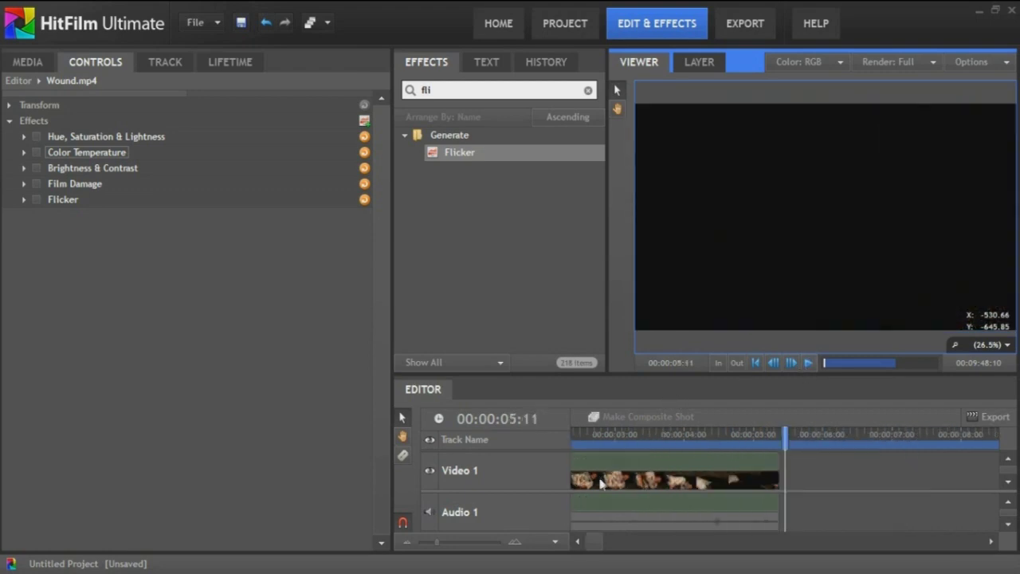
pyautogui.moveTo(597, 547); pyautogui.dragTo(577, 549)
pyautogui.click(578, 434)
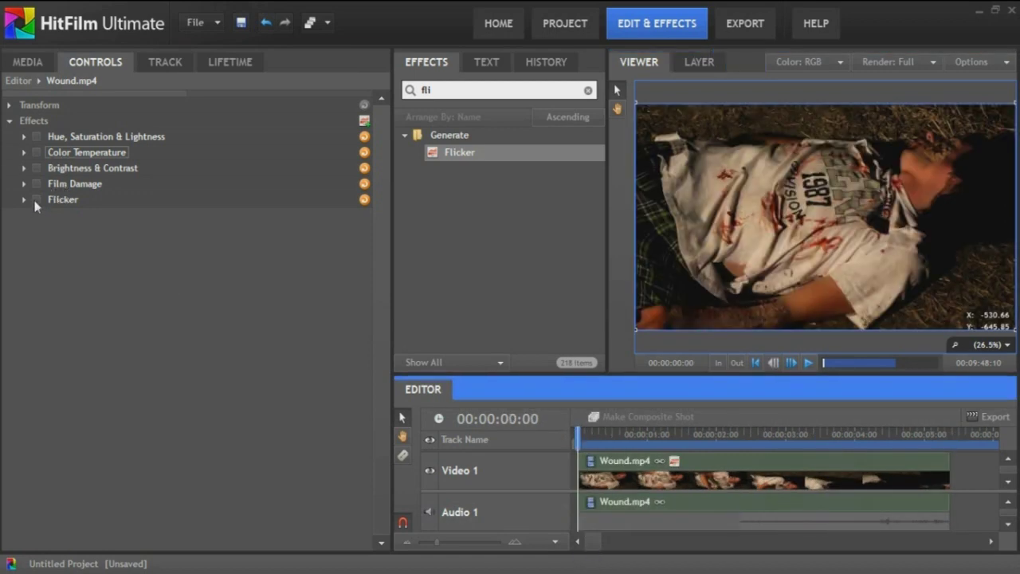
# Re-check the Film Damage, Brightness & Contrast, Color Temperature and Hue/Saturation checkboxes.
pyautogui.click(36, 183)
pyautogui.click(36, 168)
pyautogui.click(37, 152)
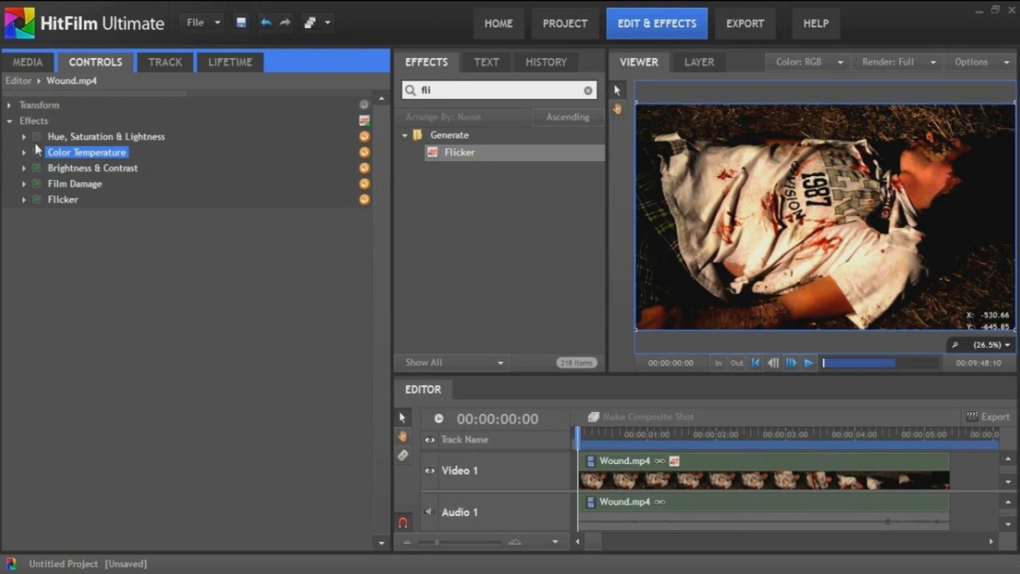
pyautogui.click(37, 136)
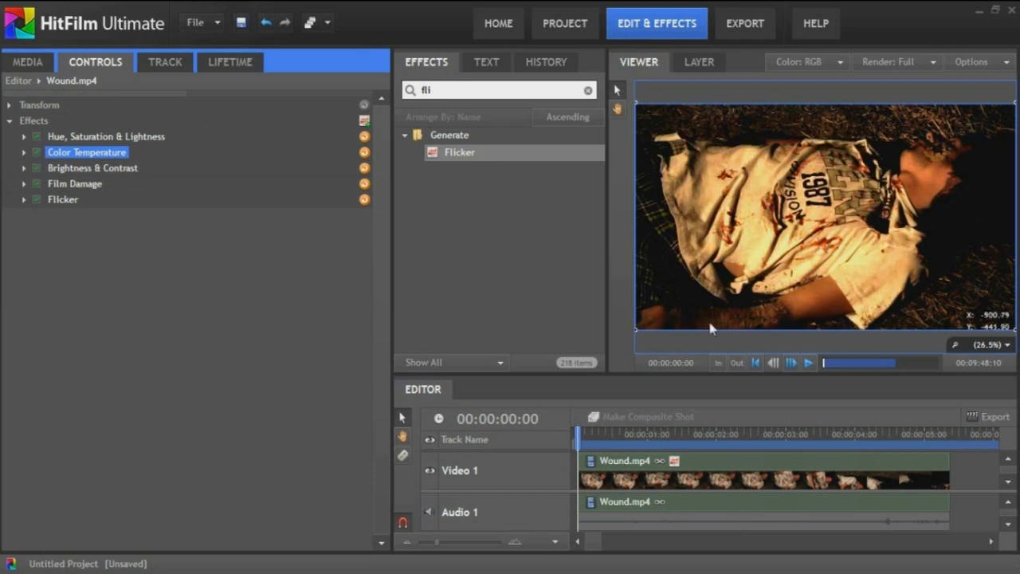
# Play the fully graded clip, stop it, and scrub back near the start.
pyautogui.click(809, 363)
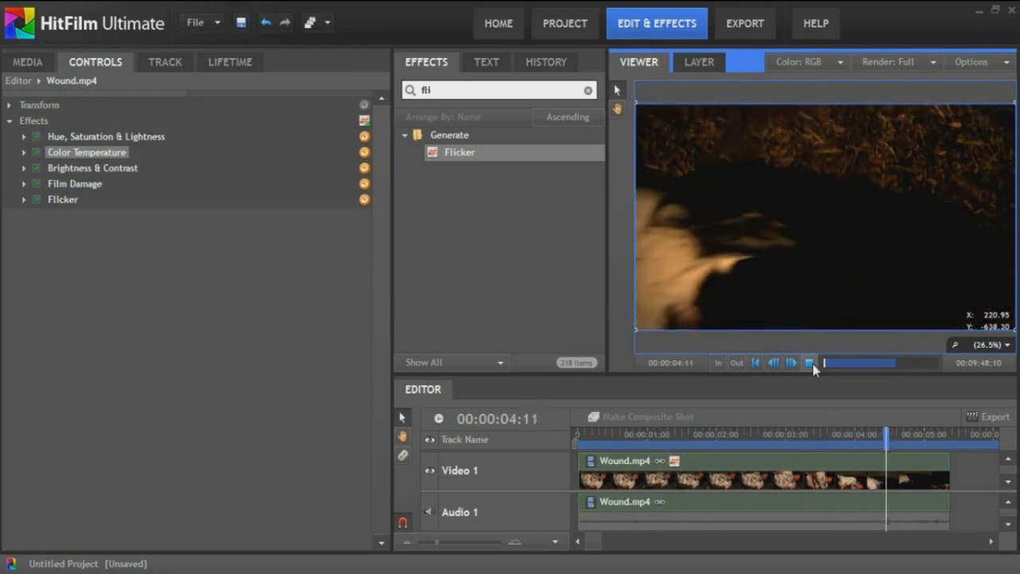
pyautogui.click(809, 363)
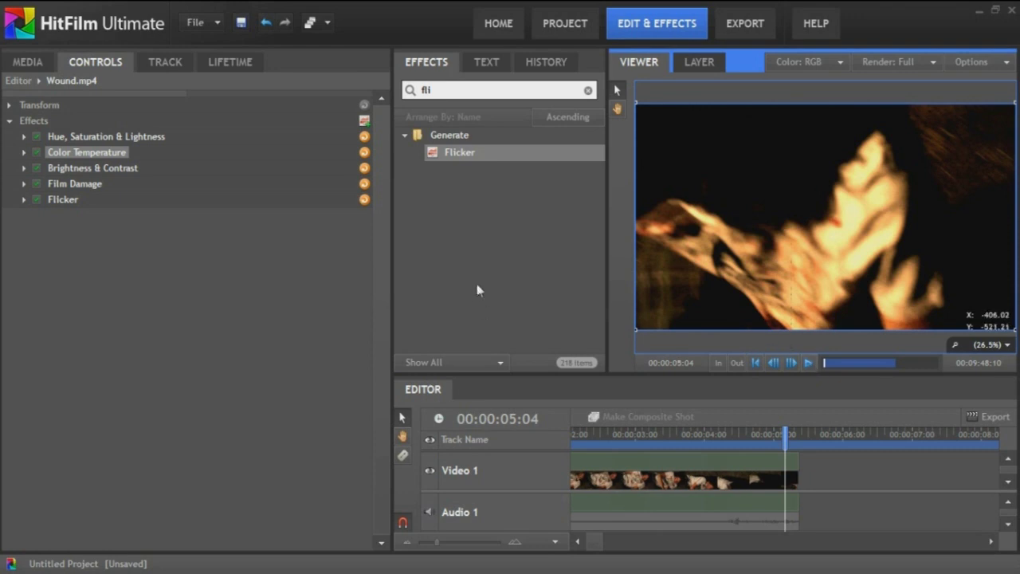
pyautogui.moveTo(616, 436); pyautogui.dragTo(532, 440)
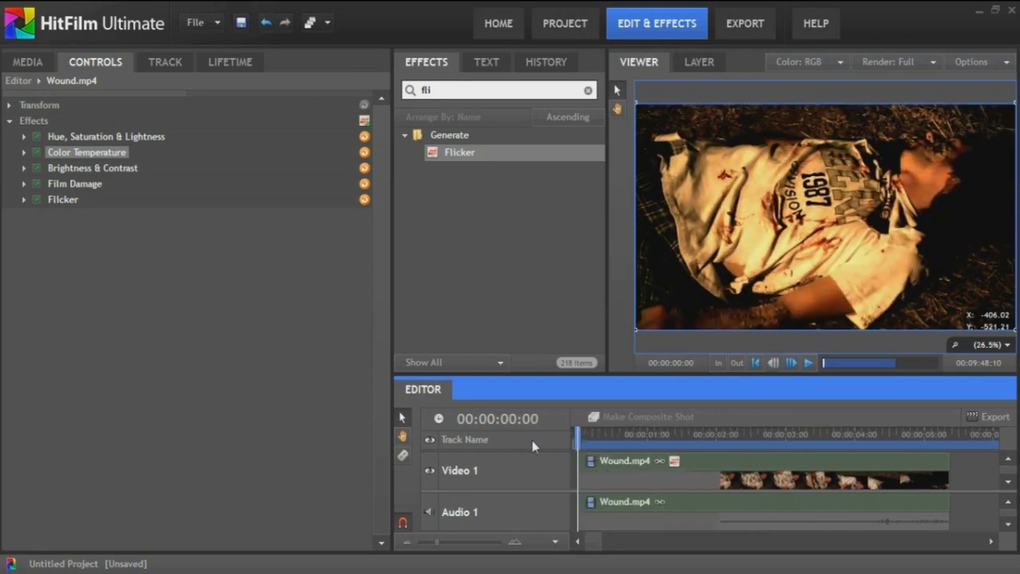